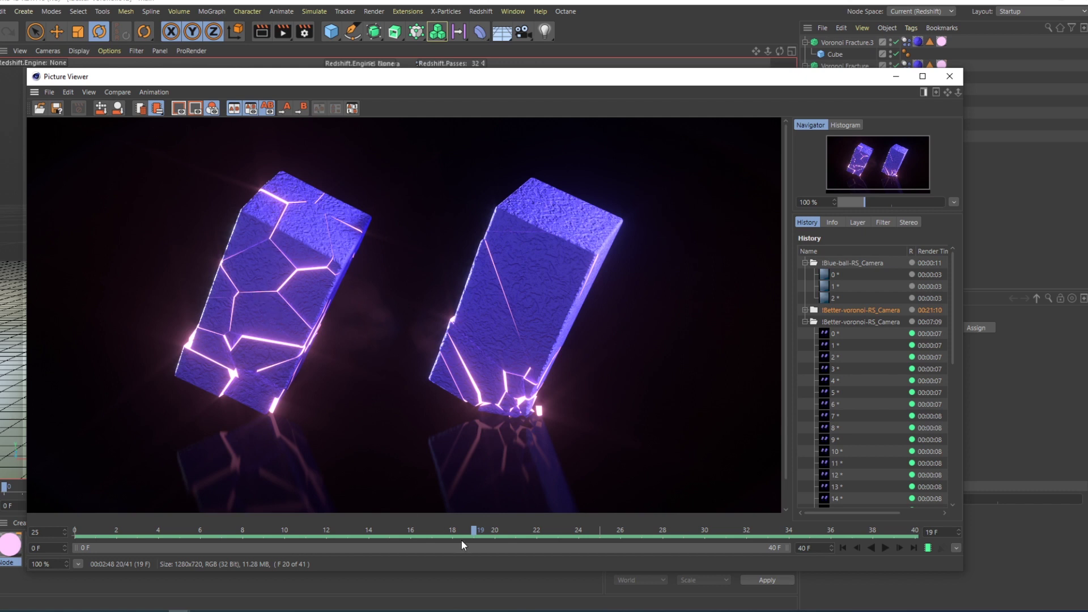
# Scrub through the rendered frames of the two fracturing blocks to examine how each one breaks apart
pyautogui.moveTo(462, 541); pyautogui.dragTo(642, 528)
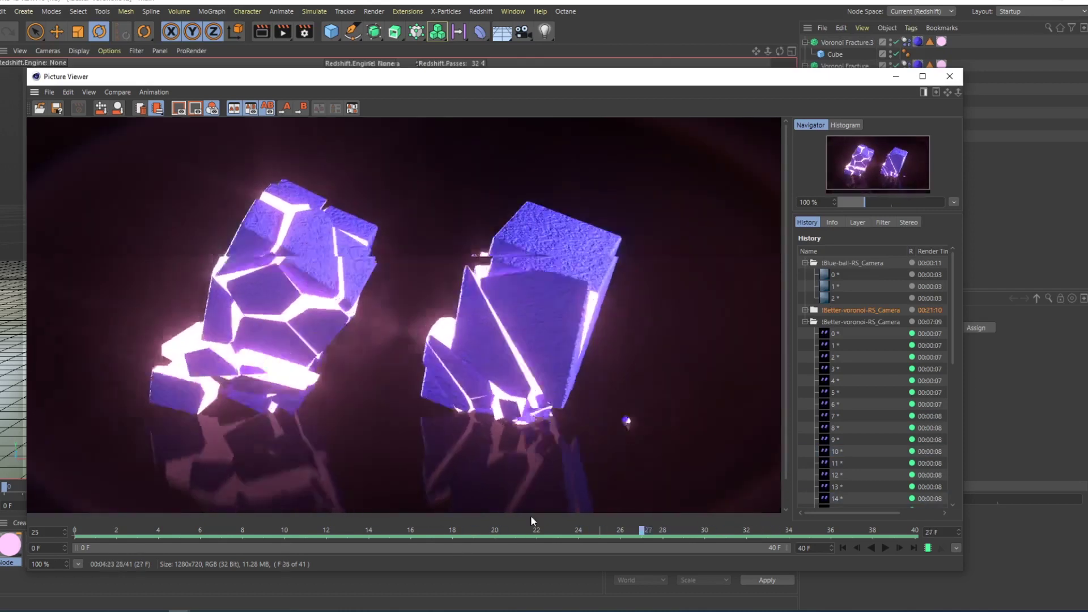
pyautogui.moveTo(531, 516); pyautogui.dragTo(452, 464)
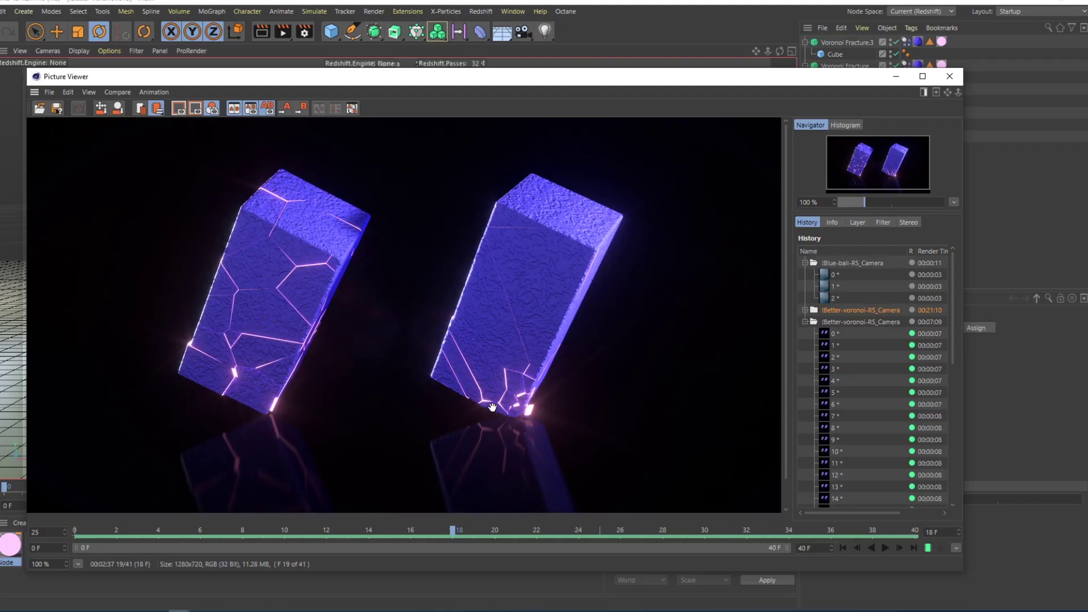
pyautogui.moveTo(467, 521); pyautogui.dragTo(510, 423)
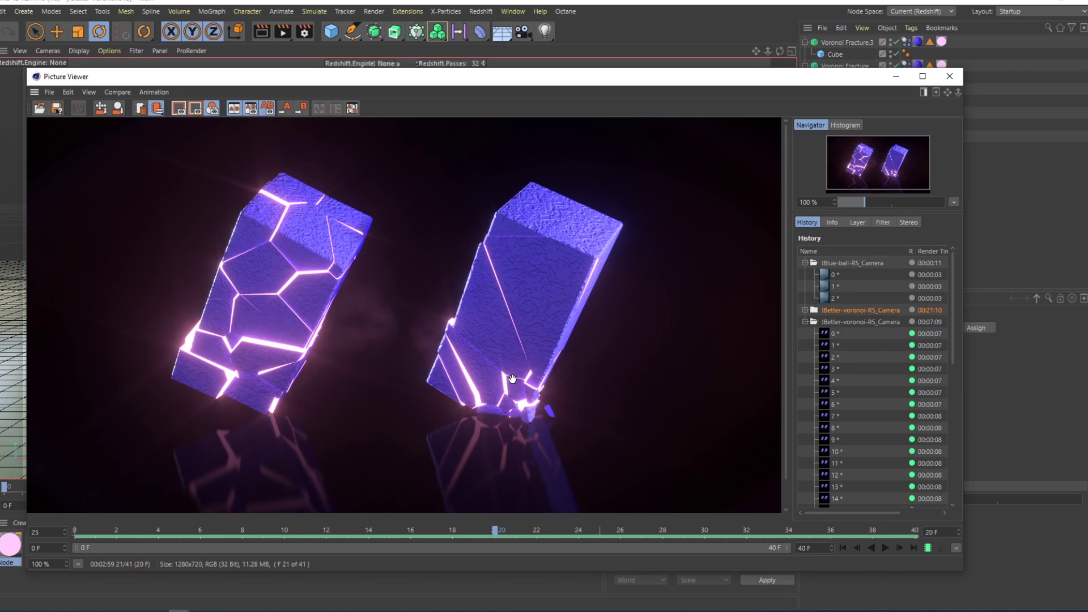
pyautogui.moveTo(488, 528); pyautogui.dragTo(504, 304)
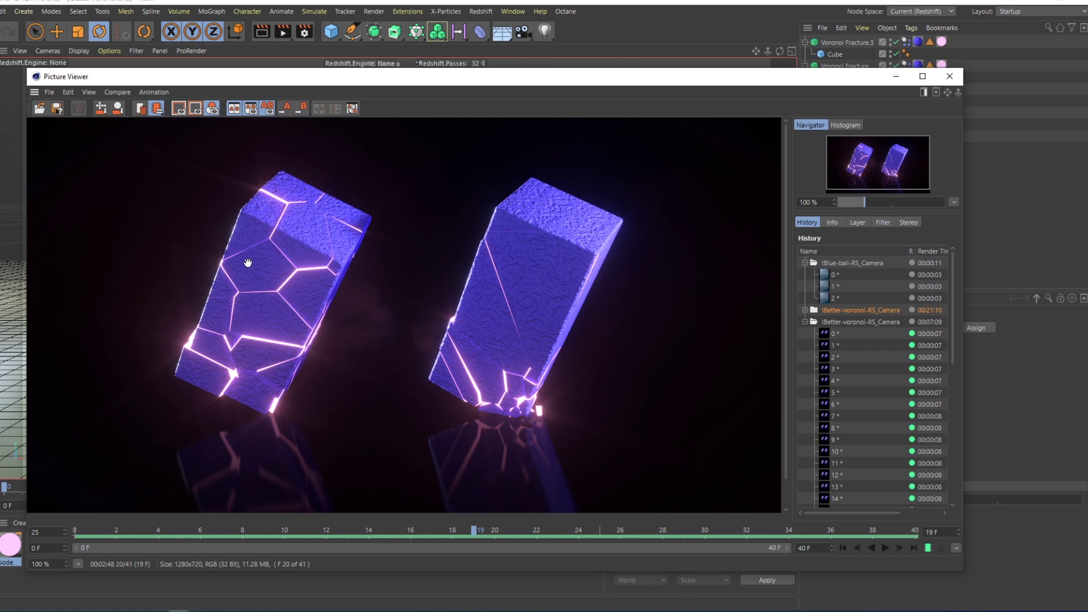
pyautogui.moveTo(475, 531); pyautogui.dragTo(515, 461)
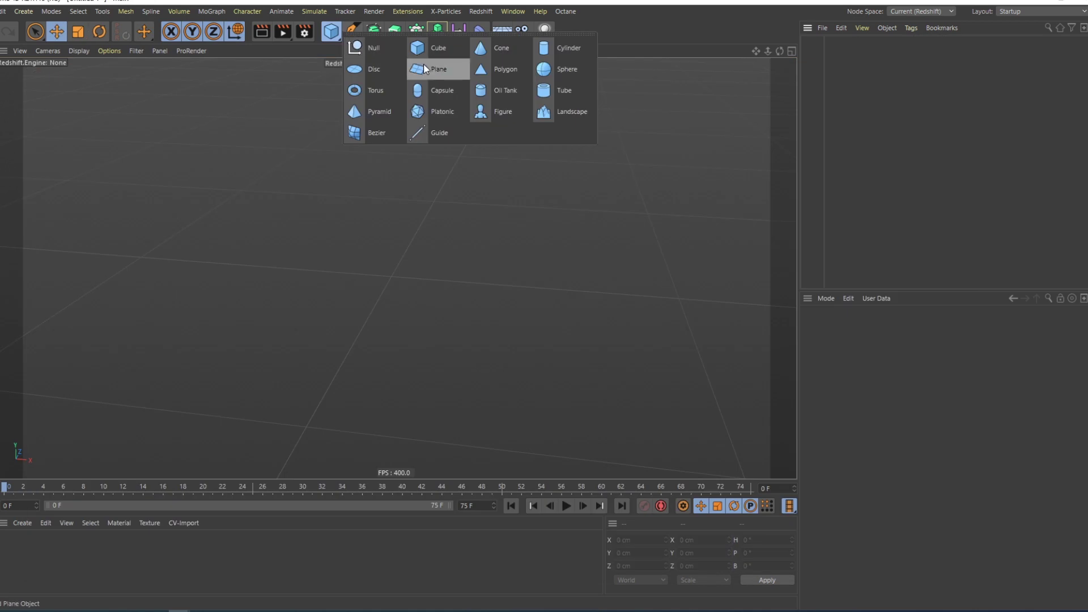
# Add a plane as the floor and scale it up to about 2050 cm in width and height
pyautogui.click(419, 69)
pyautogui.press('t')
pyautogui.moveTo(488, 244); pyautogui.dragTo(635, 164)
pyautogui.moveTo(498, 218); pyautogui.dragTo(584, 187)
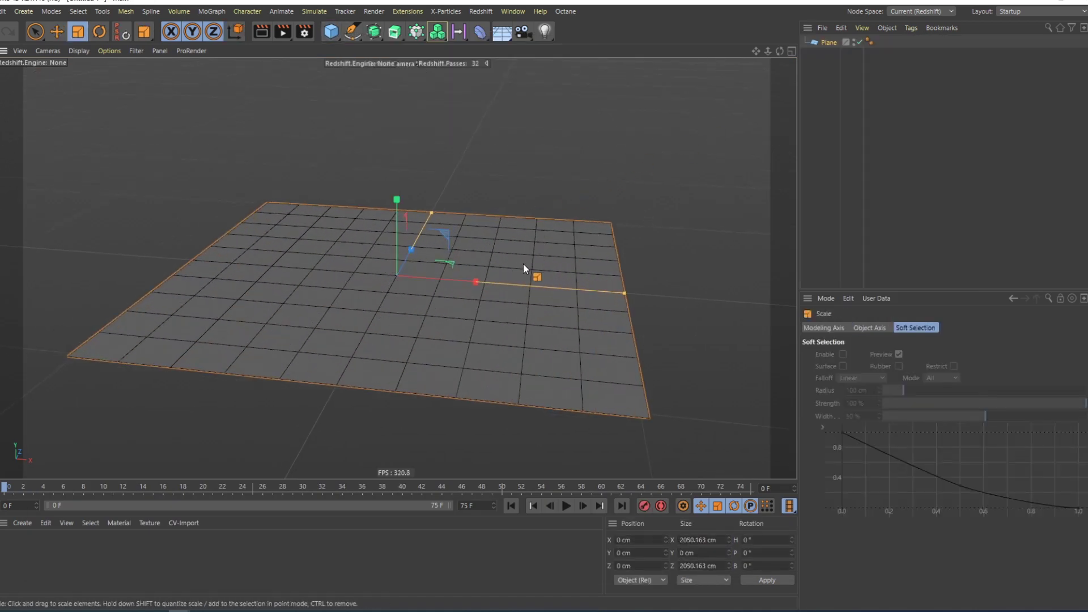
# Add a cube, stretch it to about 409 cm tall and raise it above the plane to about Y 401 cm
pyautogui.keyDown('alt'); pyautogui.moveTo(523, 265); pyautogui.dragTo(503, 261, button='middle'); pyautogui.keyUp('alt')
pyautogui.keyDown('alt'); pyautogui.moveTo(503, 261); pyautogui.dragTo(454, 267); pyautogui.keyUp('alt')
pyautogui.moveTo(331, 31); pyautogui.dragTo(419, 50)
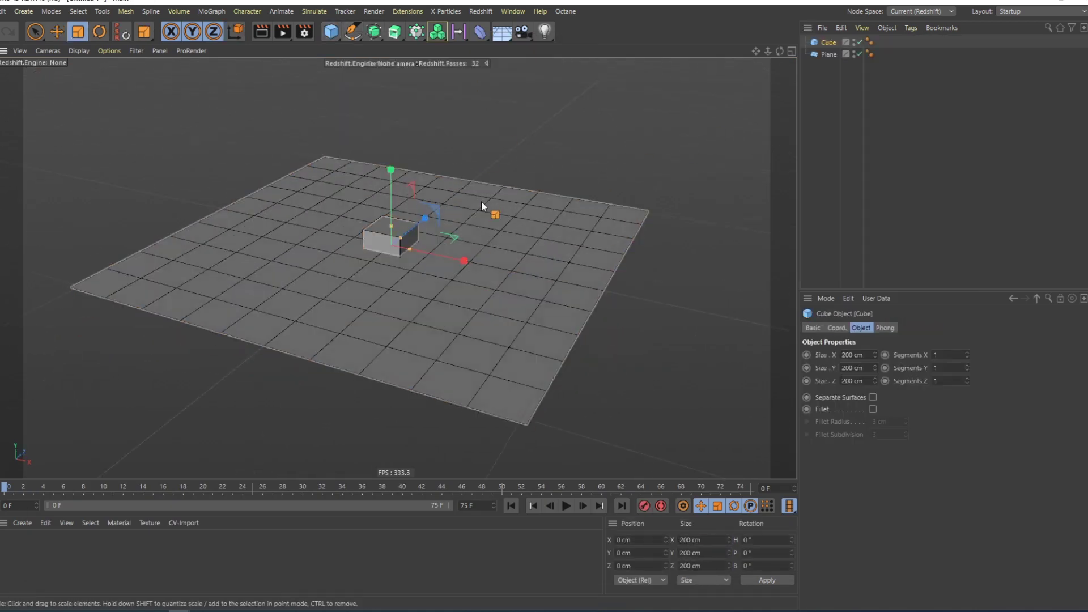
pyautogui.press('e')
pyautogui.moveTo(391, 192); pyautogui.dragTo(391, 129)
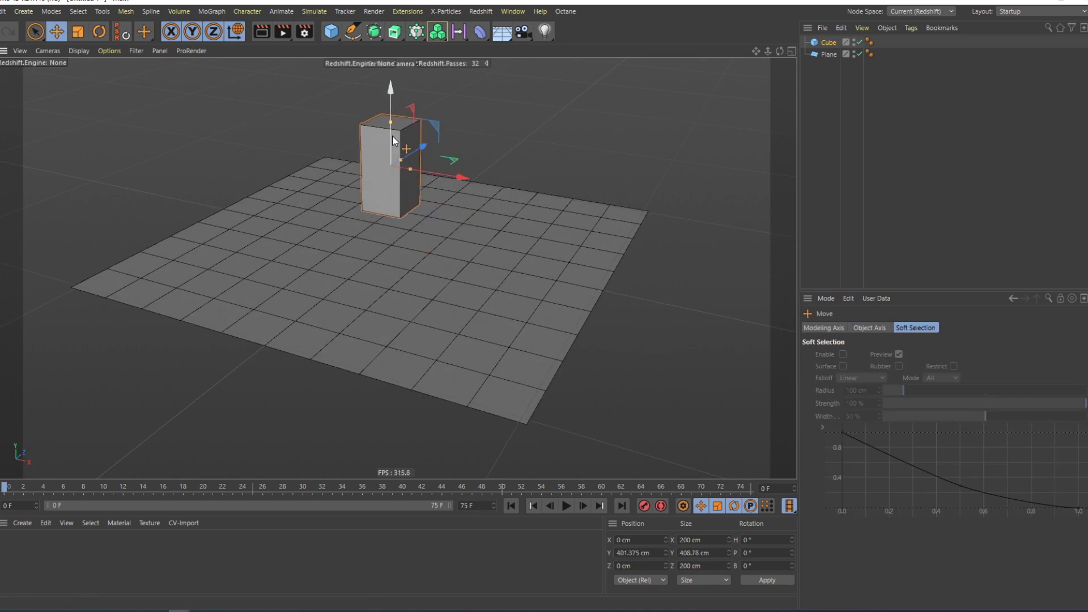
# Add a Voronoi Fracture object as the parent of the cube to break it into fragments
pyautogui.keyDown('alt'); pyautogui.moveTo(386, 169); pyautogui.dragTo(403, 190, button='middle'); pyautogui.keyUp('alt')
pyautogui.keyDown('alt'); pyautogui.moveTo(403, 190); pyautogui.dragTo(414, 184); pyautogui.keyUp('alt')
pyautogui.keyDown('alt'); pyautogui.moveTo(413, 183); pyautogui.dragTo(451, 174, button='right'); pyautogui.keyUp('alt')
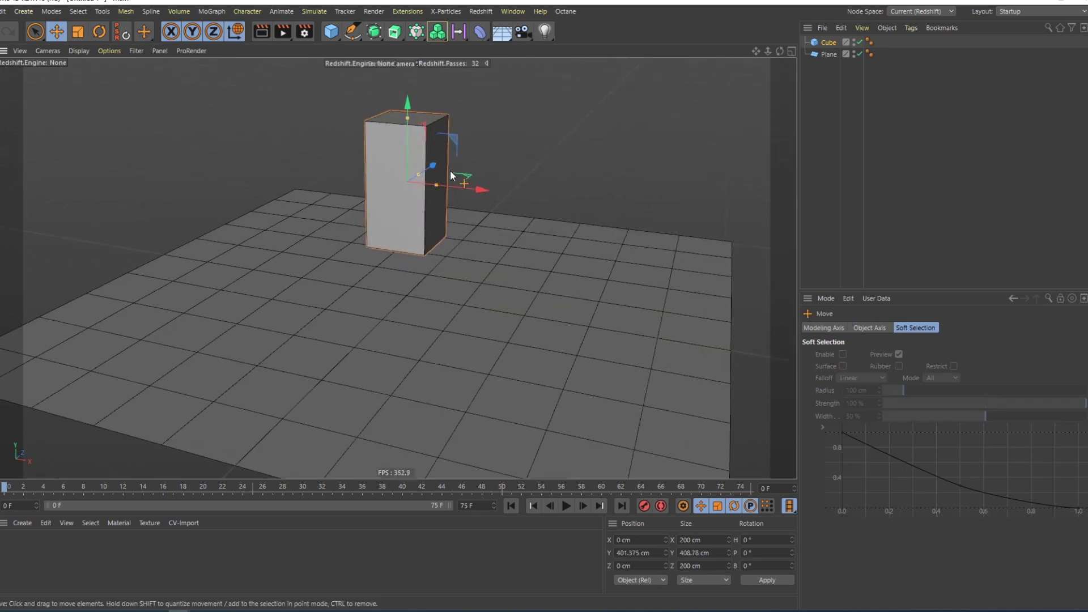
pyautogui.click(828, 42)
pyautogui.hotkey('shift', 'c')
pyautogui.write('vo')
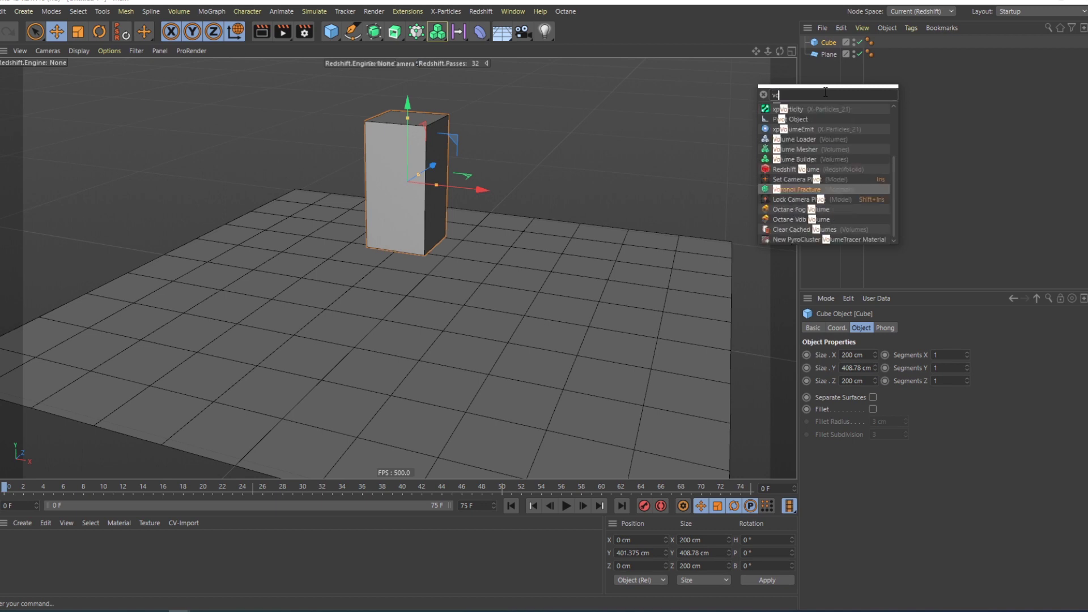
pyautogui.keyDown('alt'); pyautogui.click(808, 187); pyautogui.keyUp('alt')
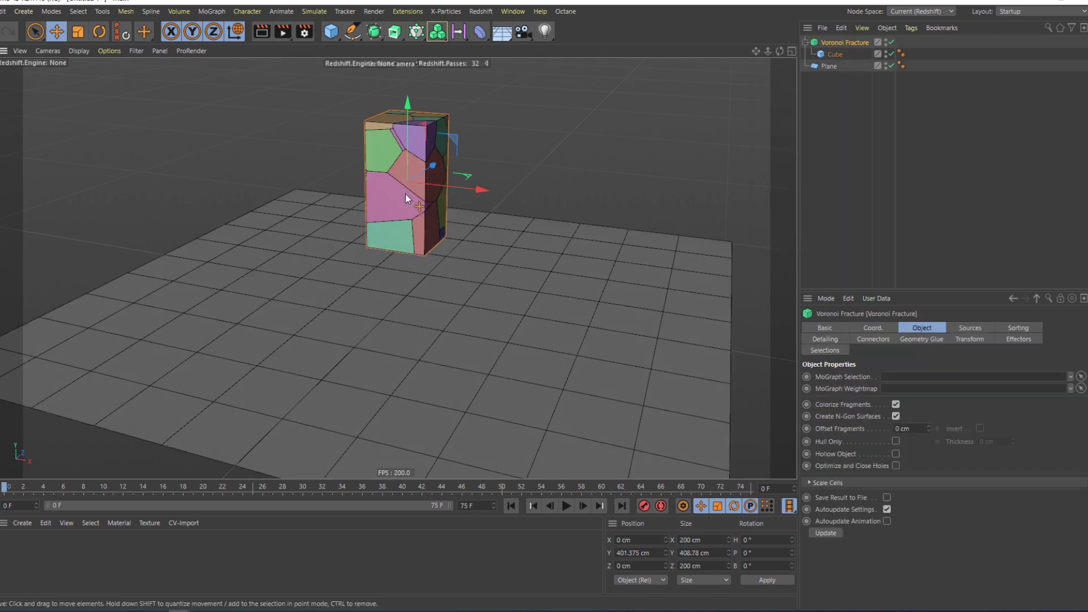
pyautogui.keyDown('alt'); pyautogui.moveTo(406, 213); pyautogui.dragTo(437, 178); pyautogui.keyUp('alt')
pyautogui.click(442, 172)
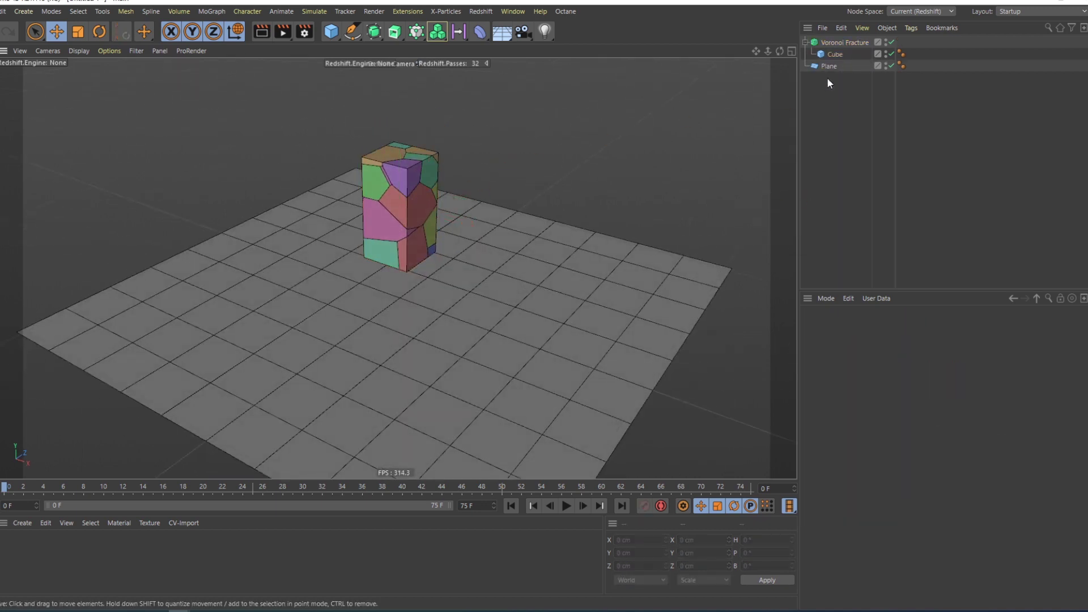
pyautogui.click(844, 43)
pyautogui.hotkey('shift', 'c')
pyautogui.write('ri')
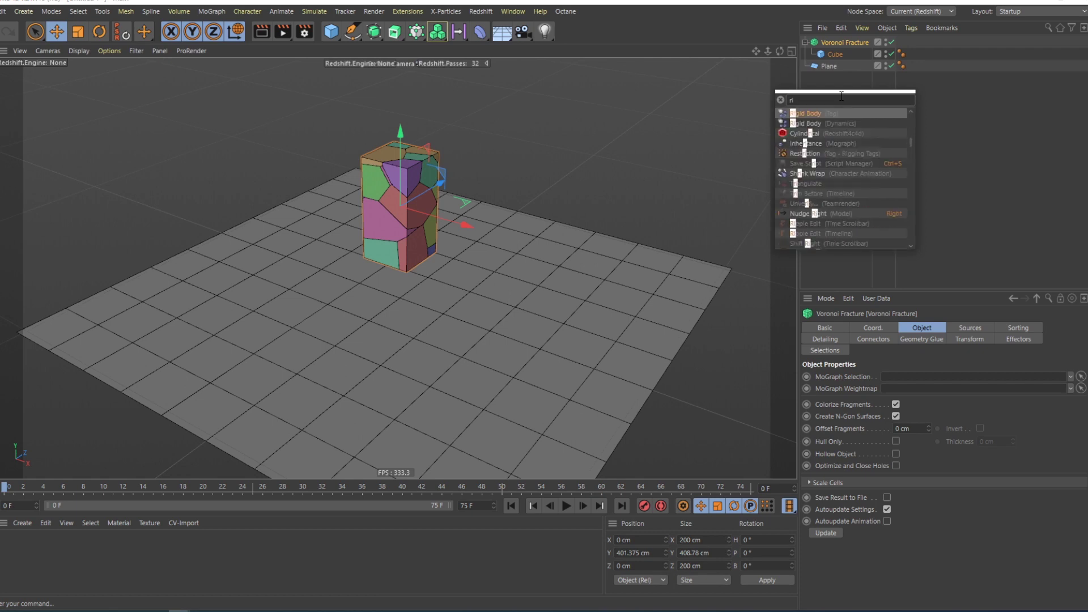
pyautogui.press('Escape')
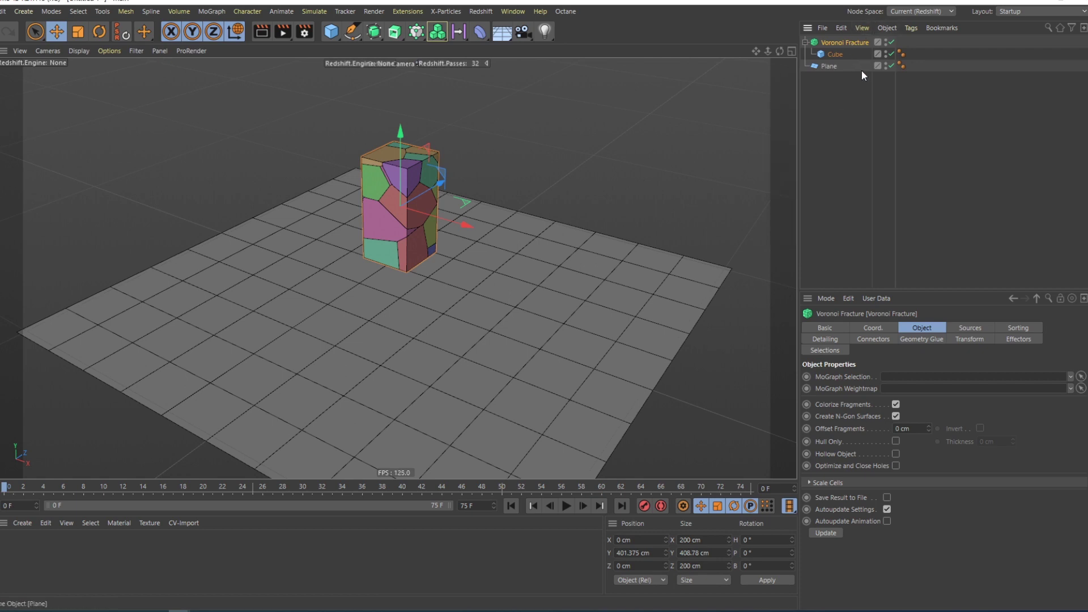
pyautogui.click(861, 80)
# Apply a Rigid Body dynamics tag to the Voronoi Fracture object
pyautogui.click(851, 43)
pyautogui.hotkey('shift', 'c')
pyautogui.write('r')
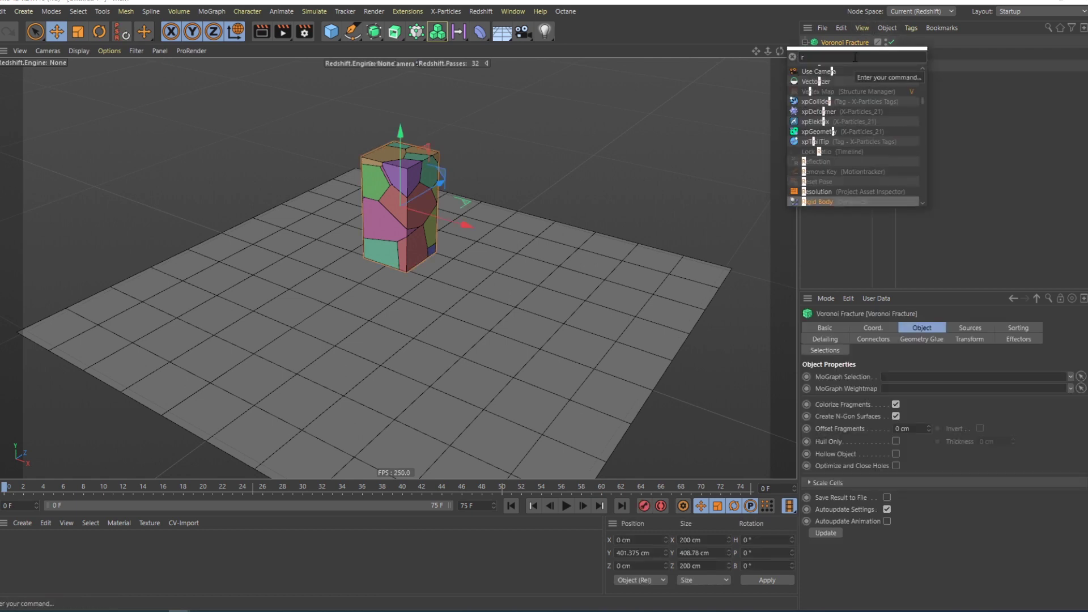
pyautogui.write('igi')
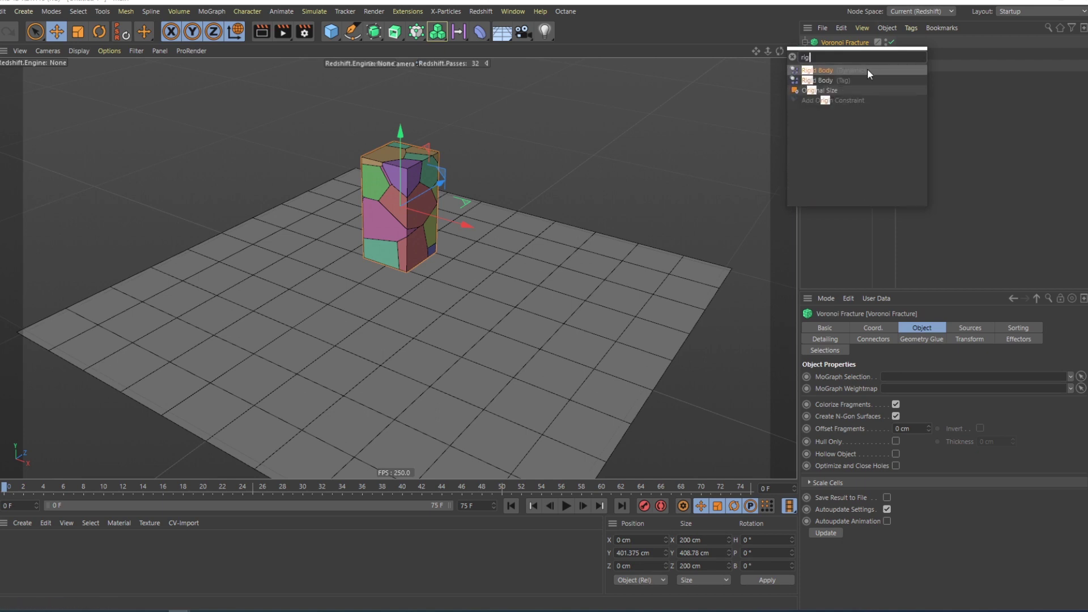
pyautogui.click(869, 70)
# Apply a Collider Body dynamics tag to the plane
pyautogui.click(834, 65)
pyautogui.hotkey('shift', 'c')
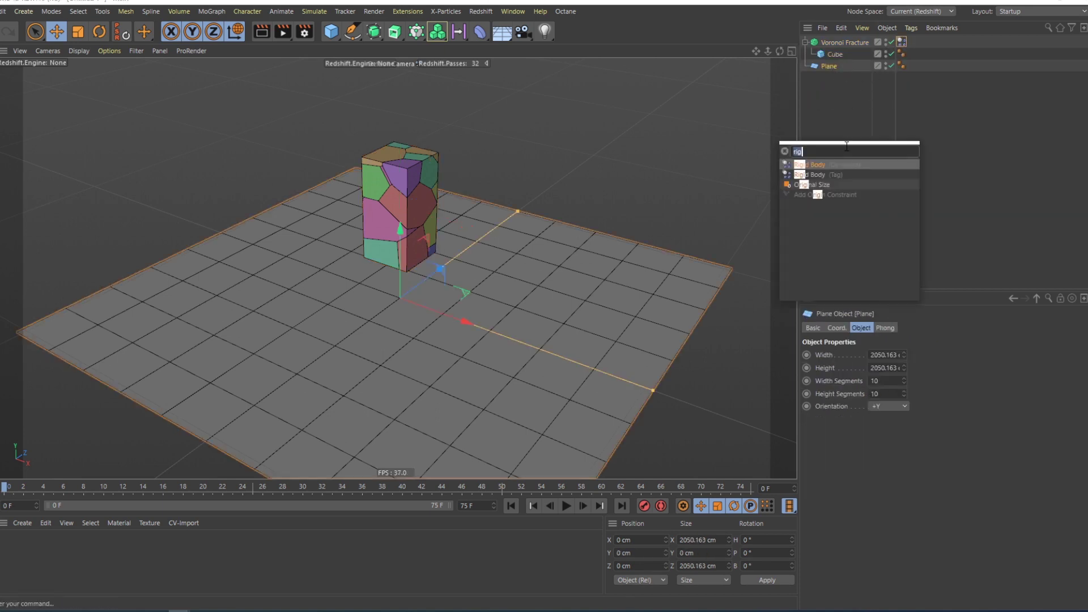
pyautogui.write('colli')
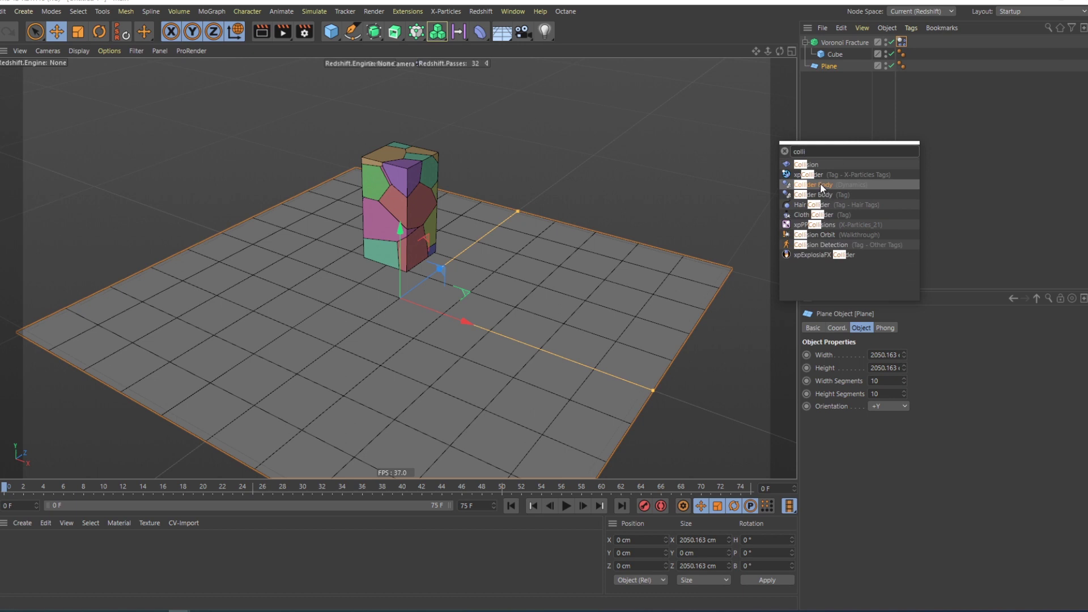
pyautogui.click(822, 185)
pyautogui.click(878, 102)
# Play the simulation to check how the fractured cube falls onto the plane, then return to the first frame
pyautogui.press('F8')
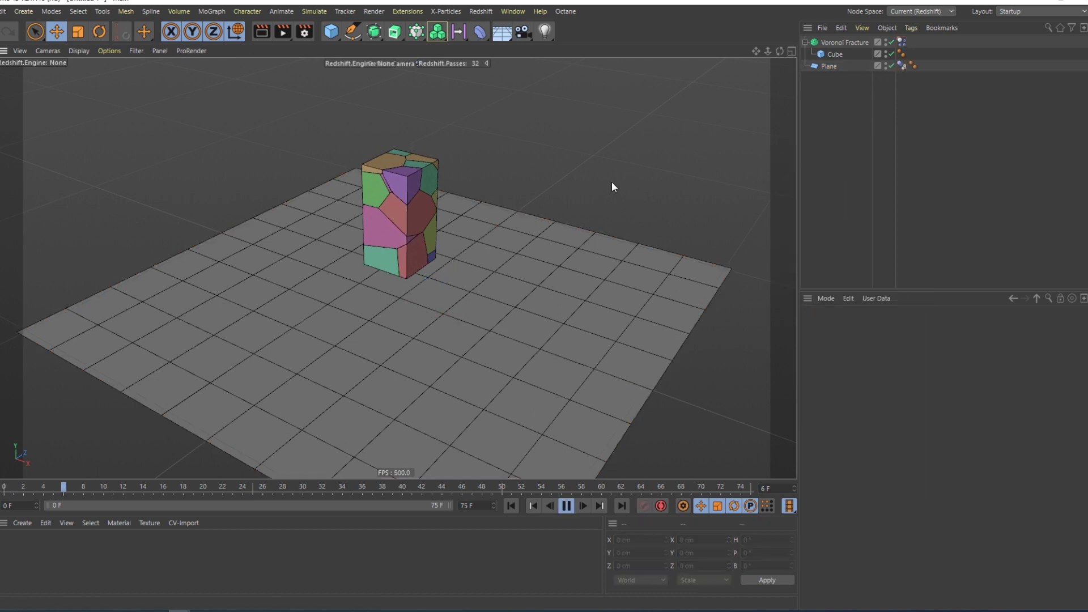
pyautogui.press('F8')
pyautogui.hotkey('shift', 'f')
pyautogui.press('F8')
pyautogui.press('F8')
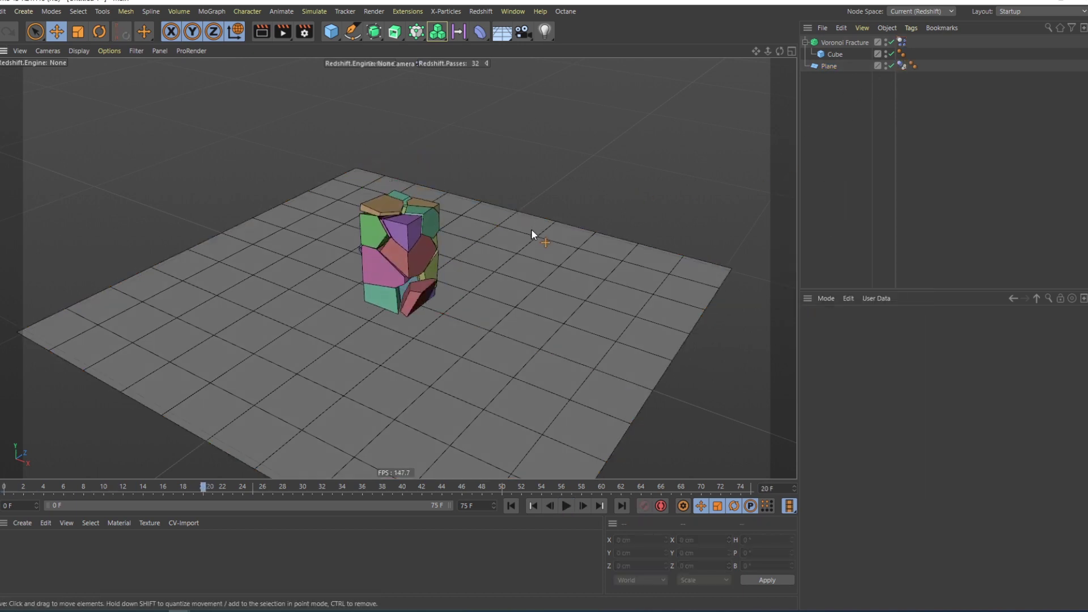
pyautogui.hotkey('shift', 'f')
# Tilt the Voronoi Fracture object to about 16° pitch and 20° bank, and preview its fall from the first frame
pyautogui.click(845, 43)
pyautogui.keyDown('alt'); pyautogui.moveTo(427, 226); pyautogui.dragTo(461, 213); pyautogui.keyUp('alt')
pyautogui.press('r')
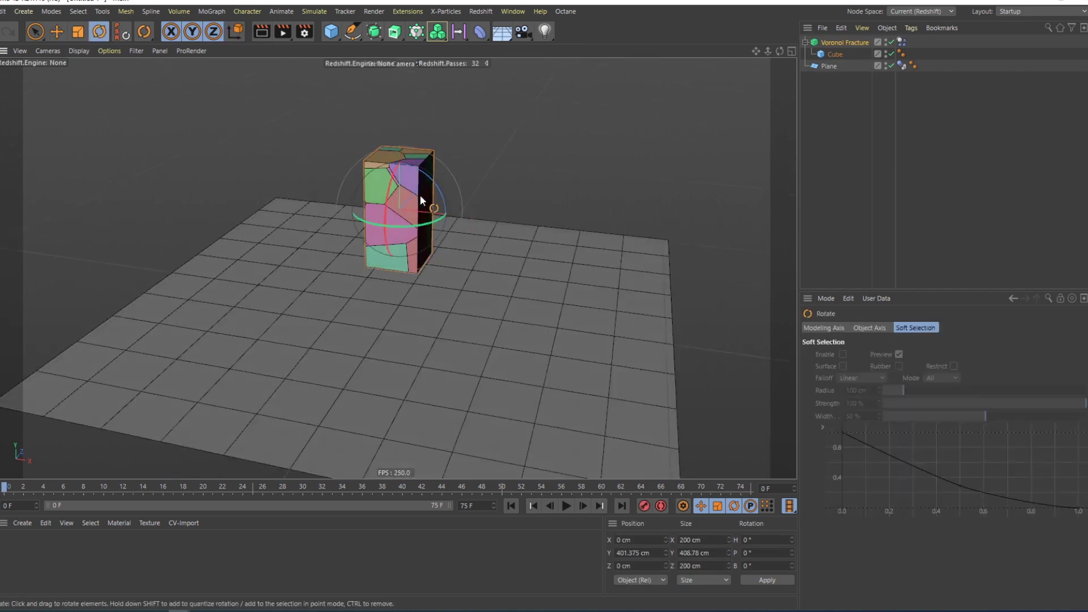
pyautogui.moveTo(426, 180); pyautogui.dragTo(485, 191)
pyautogui.press('F8')
pyautogui.press('F8')
pyautogui.hotkey('shift', 'f')
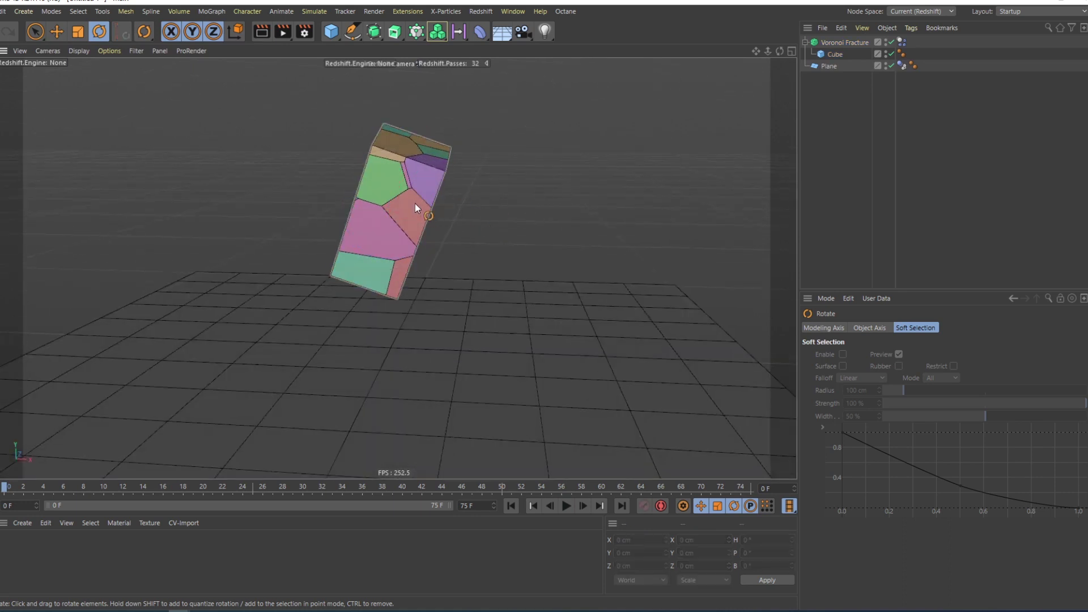
# Duplicate the tilted Voronoi Fracture object and move the copy along X to about 472 cm
pyautogui.click(415, 203)
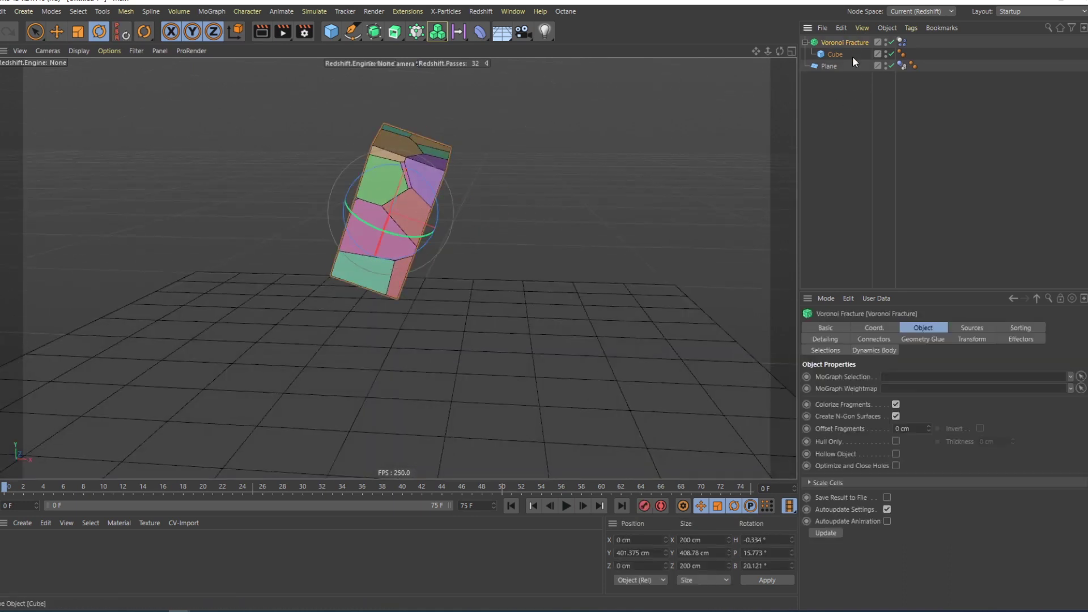
pyautogui.hotkey('ctrl', 'c')
pyautogui.hotkey('ctrl', 'v')
pyautogui.press('e')
pyautogui.moveTo(470, 215); pyautogui.dragTo(629, 216)
# Shift both Voronoi Fracture objects together about 169 cm in the negative X direction over the plane
pyautogui.keyDown('alt'); pyautogui.moveTo(593, 287); pyautogui.dragTo(533, 213); pyautogui.keyUp('alt')
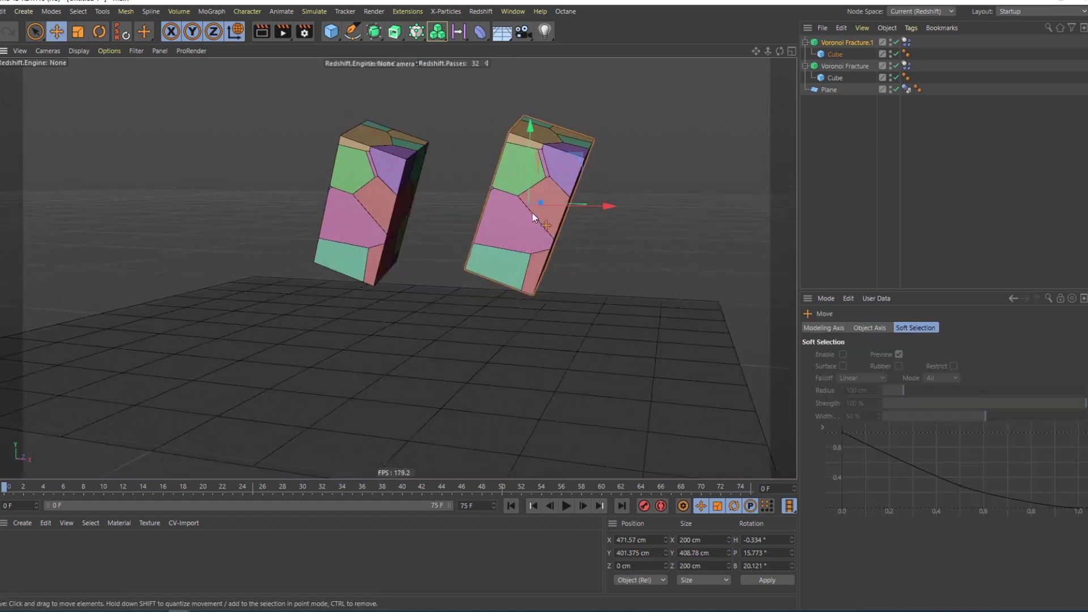
pyautogui.scroll(-5, 533, 212)
pyautogui.keyDown('alt'); pyautogui.moveTo(568, 178); pyautogui.dragTo(548, 266); pyautogui.keyUp('alt')
pyautogui.click(611, 304)
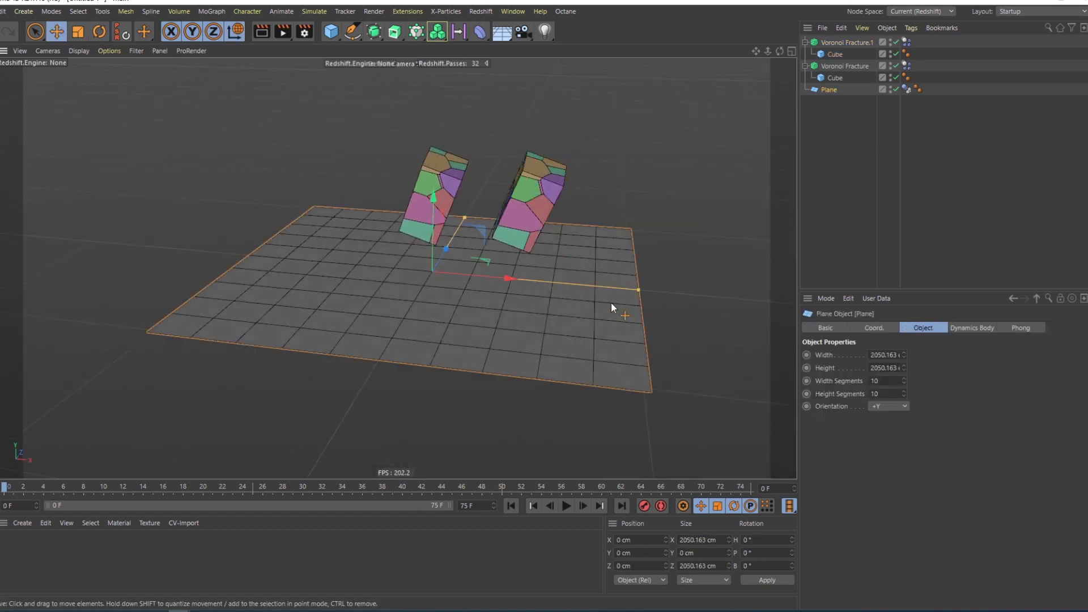
pyautogui.click(542, 211)
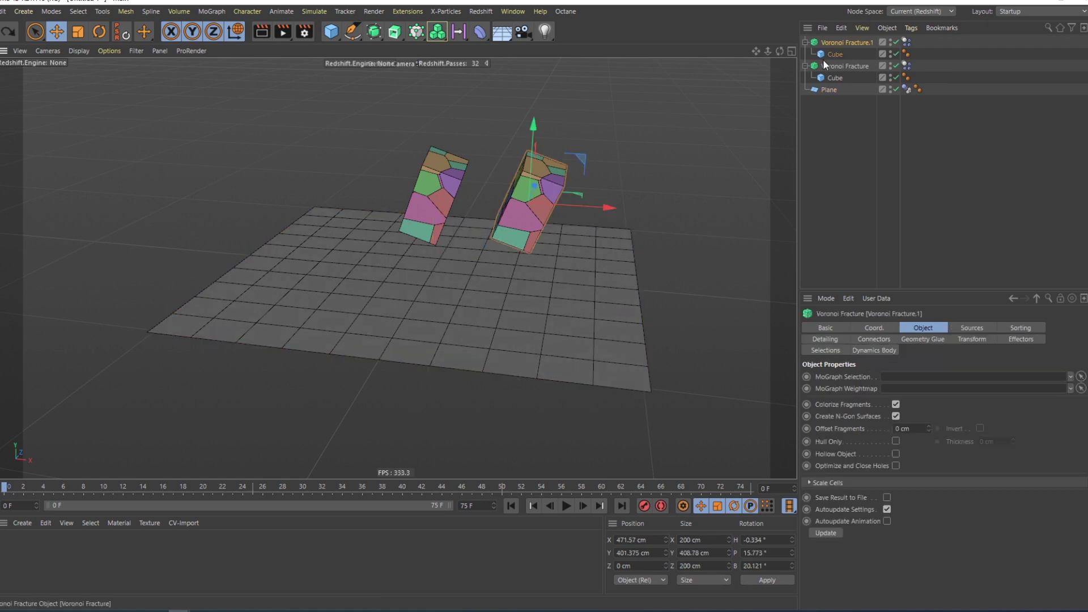
pyautogui.keyDown('ctrl'); pyautogui.click(840, 71); pyautogui.keyUp('ctrl')
pyautogui.moveTo(565, 204); pyautogui.dragTo(499, 219)
# Set the distribution type of the duplicated Voronoi Fracture's point generator source to Exponential
pyautogui.click(832, 43)
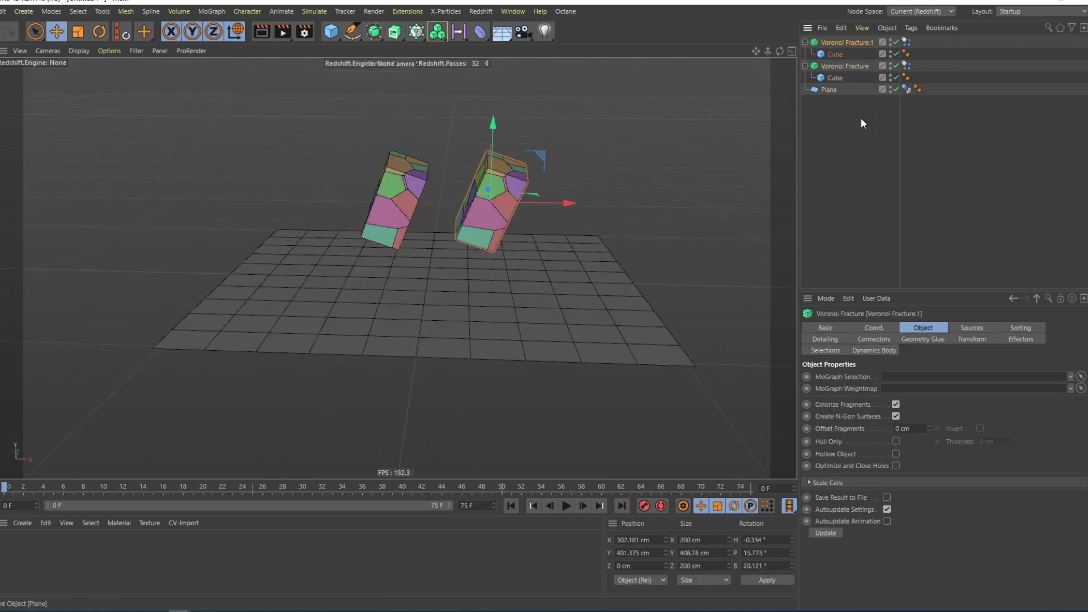
pyautogui.click(863, 121)
pyautogui.click(850, 42)
pyautogui.click(970, 331)
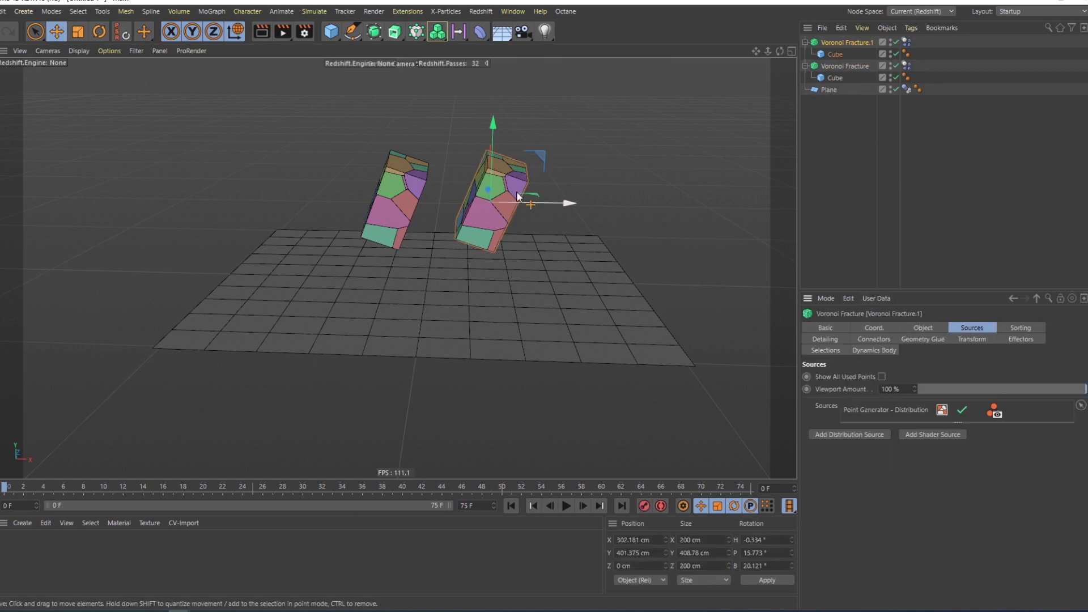
pyautogui.scroll(4, 512, 194)
pyautogui.keyDown('alt'); pyautogui.moveTo(511, 193); pyautogui.dragTo(464, 194); pyautogui.keyUp('alt')
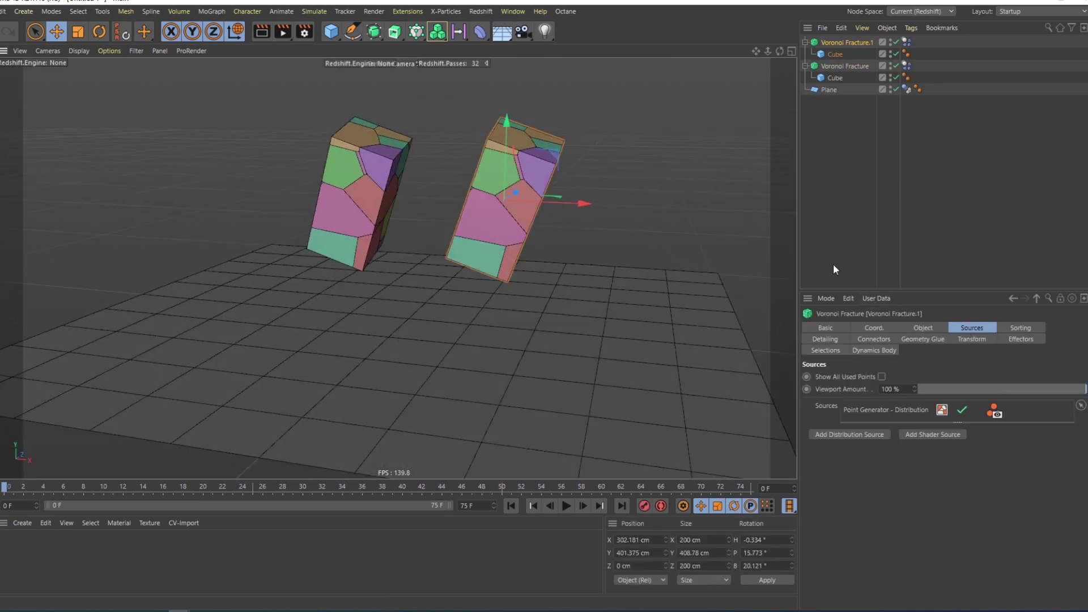
pyautogui.click(889, 410)
pyautogui.click(905, 481)
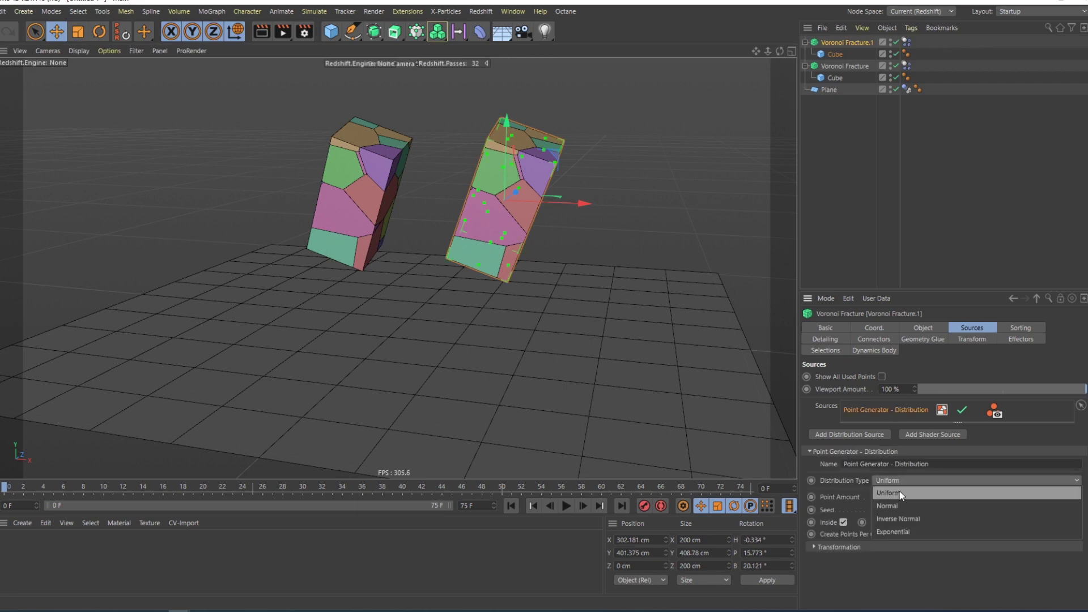
pyautogui.click(899, 531)
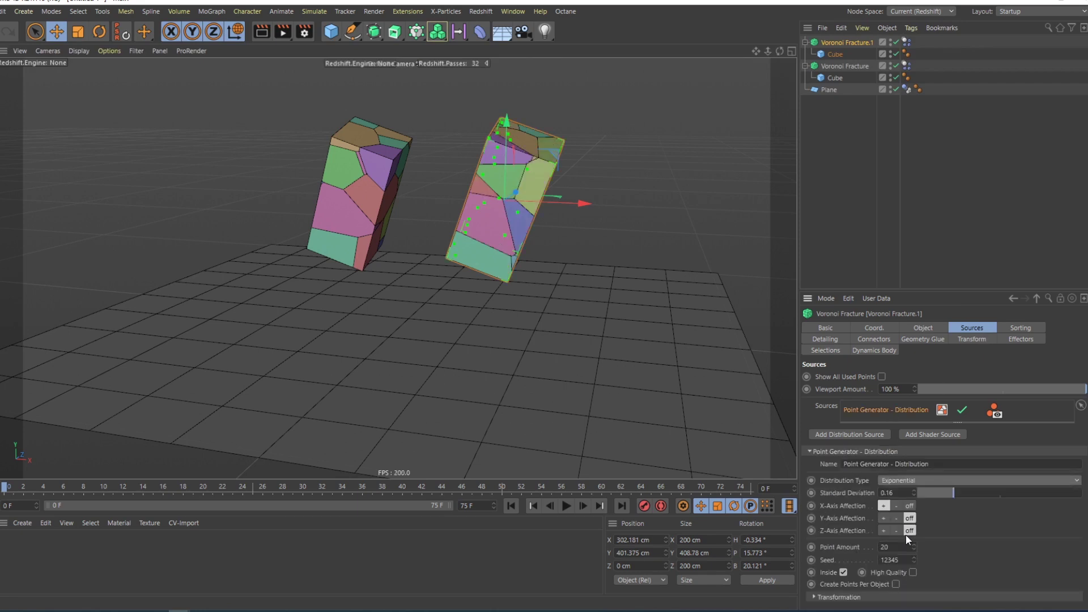
# Set the Y-Axis Affection of the duplicate's exponential point distribution to positive
pyautogui.scroll(3, 501, 172)
pyautogui.keyDown('alt'); pyautogui.moveTo(501, 172); pyautogui.dragTo(490, 127); pyautogui.keyUp('alt')
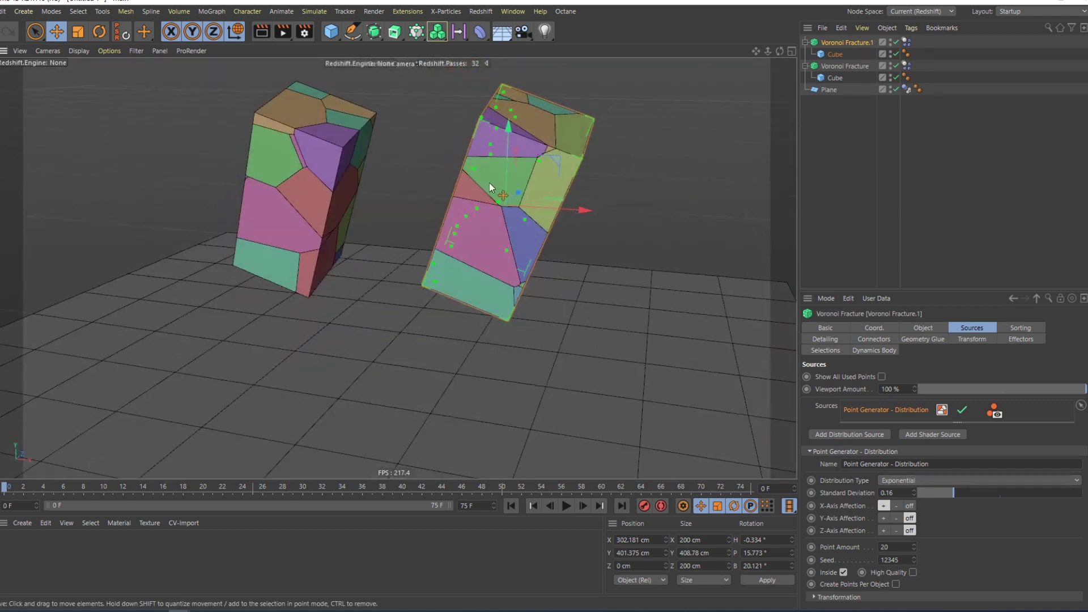
pyautogui.keyDown('alt'); pyautogui.moveTo(491, 187); pyautogui.dragTo(527, 237); pyautogui.keyUp('alt')
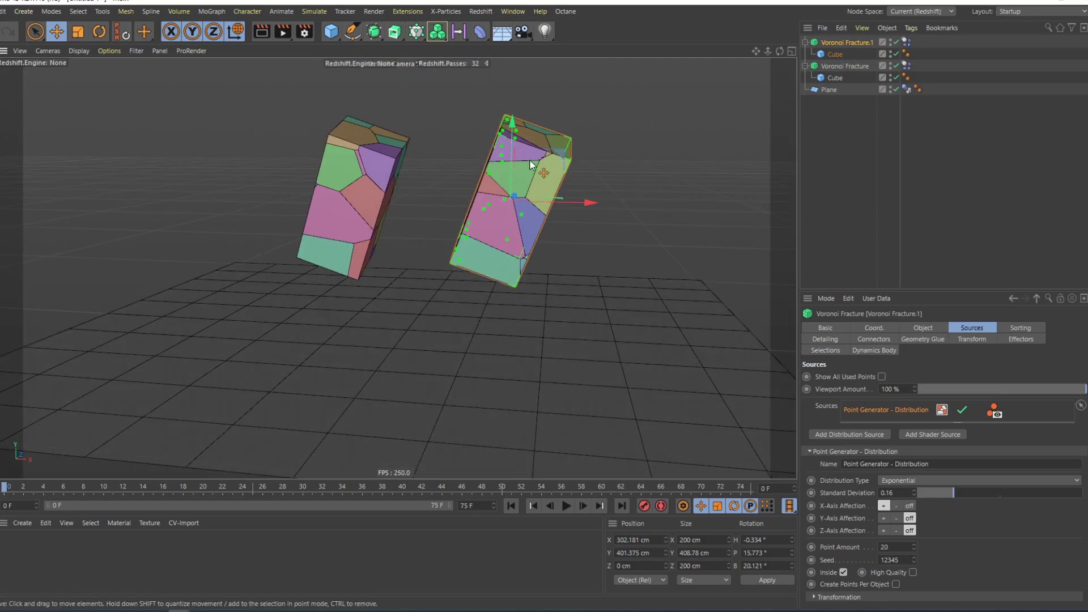
pyautogui.keyDown('alt'); pyautogui.moveTo(532, 165); pyautogui.dragTo(544, 146); pyautogui.keyUp('alt')
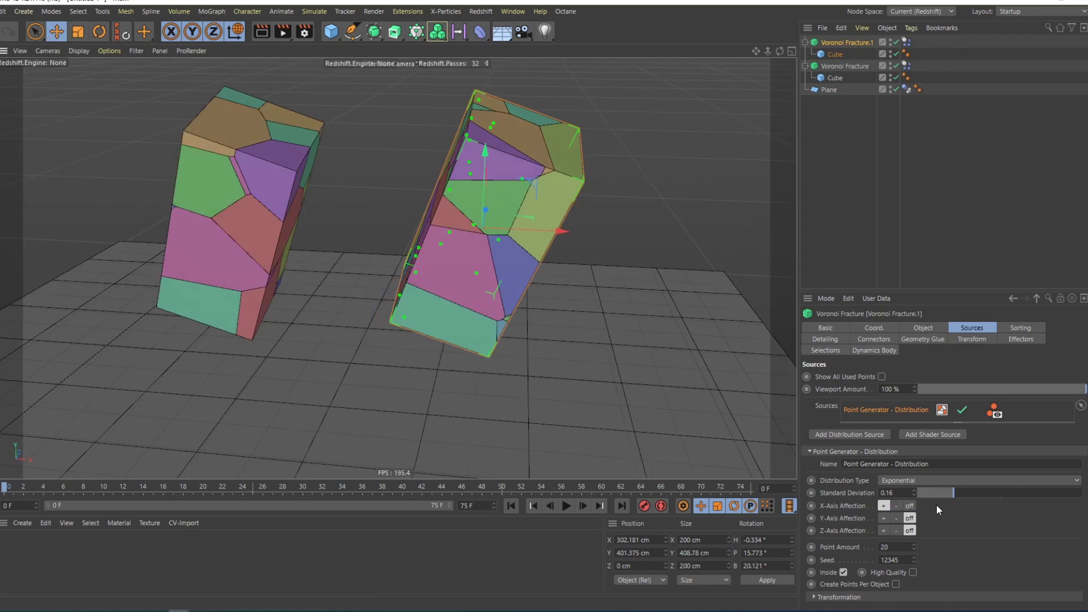
pyautogui.click(885, 519)
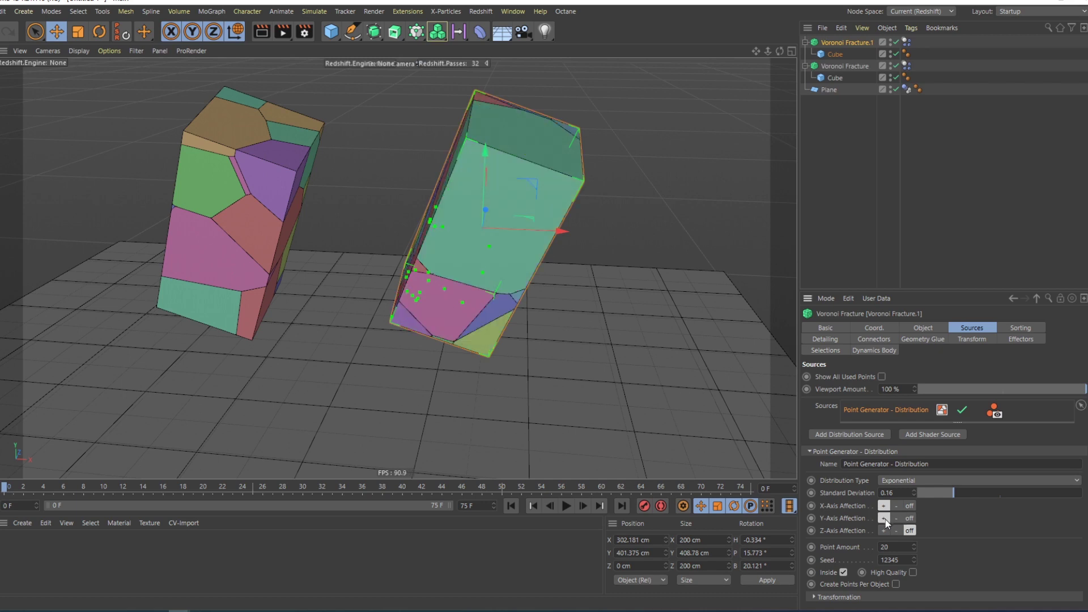
# Set the duplicate's exponential point distribution to positive Z-Axis Affection and negative X-Axis Affection
pyautogui.click(885, 530)
pyautogui.click(896, 506)
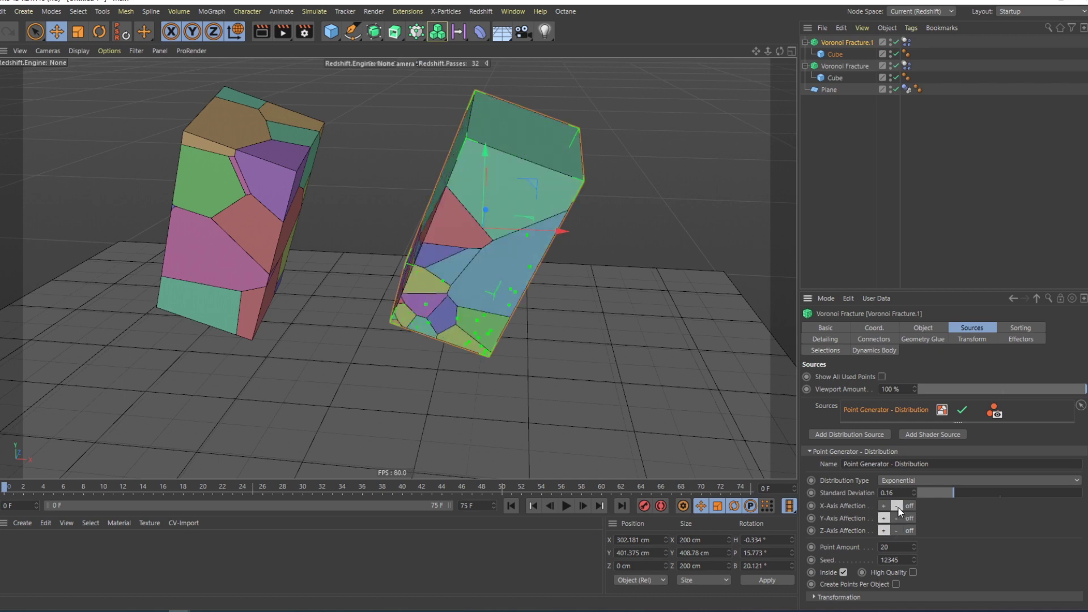
pyautogui.keyDown('alt'); pyautogui.moveTo(658, 347); pyautogui.dragTo(610, 294); pyautogui.keyUp('alt')
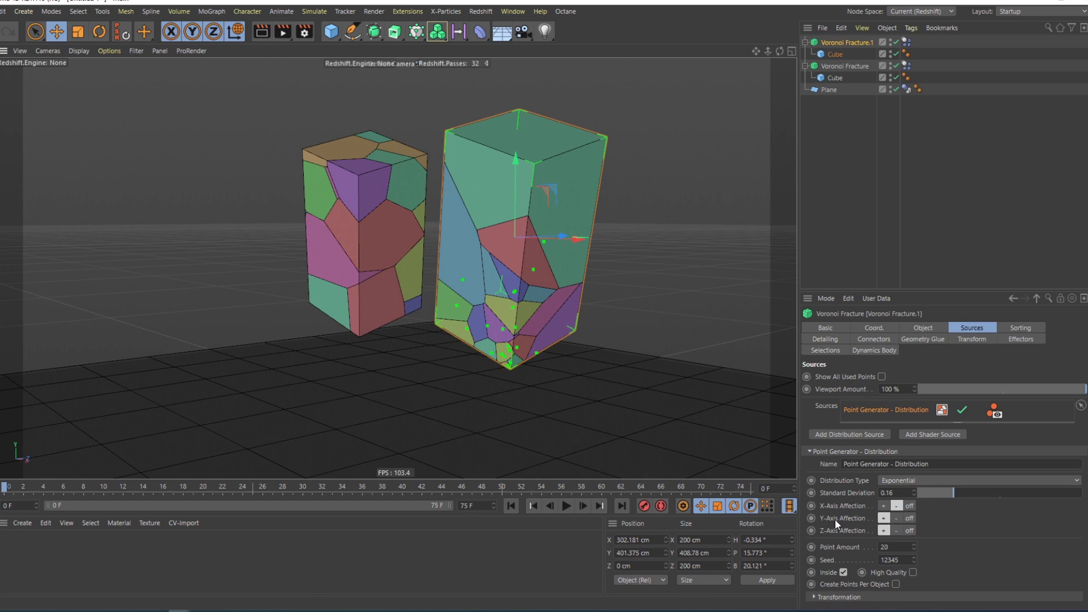
pyautogui.keyDown('alt'); pyautogui.moveTo(517, 316); pyautogui.dragTo(554, 311); pyautogui.keyUp('alt')
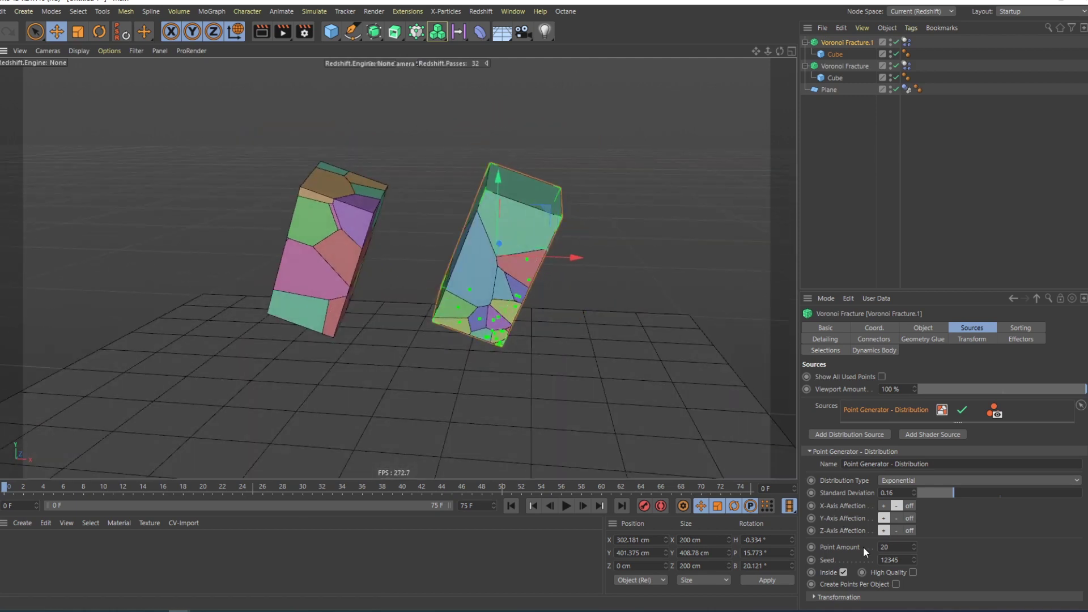
pyautogui.scroll(3, 544, 301)
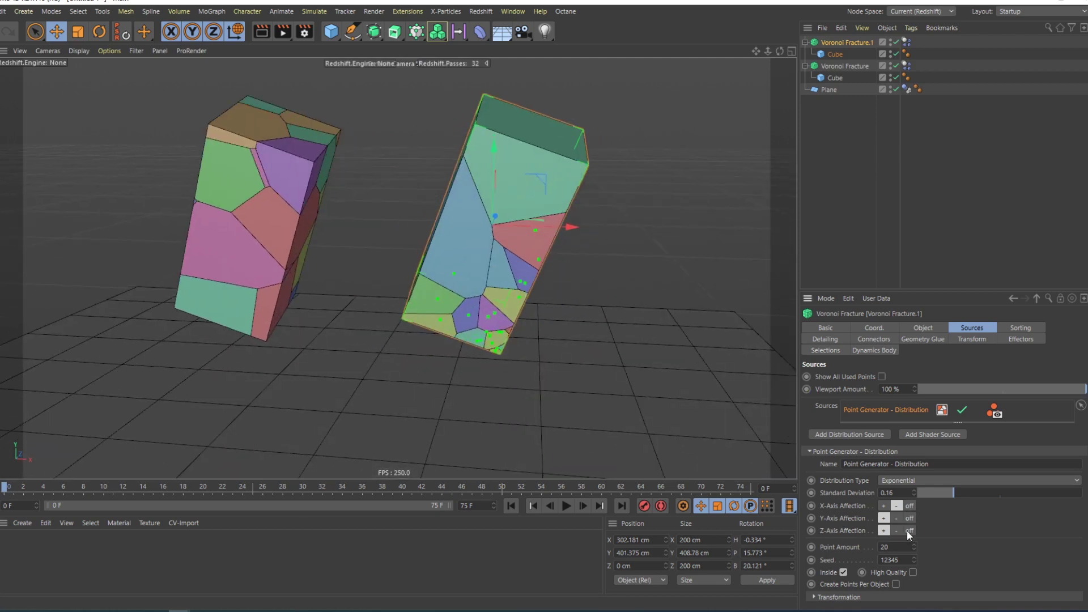
# Try other X- and Y-Axis Affection signs on the duplicate's distribution, and return to negative X and positive Y
pyautogui.click(884, 506)
pyautogui.click(896, 518)
pyautogui.click(896, 505)
pyautogui.click(883, 506)
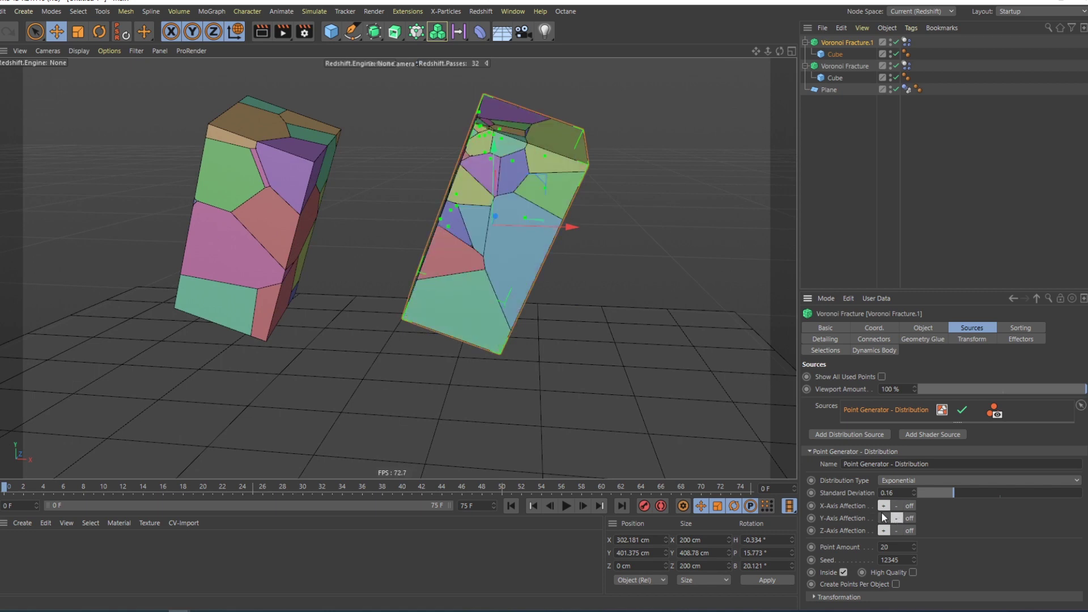
pyautogui.click(883, 518)
pyautogui.click(897, 508)
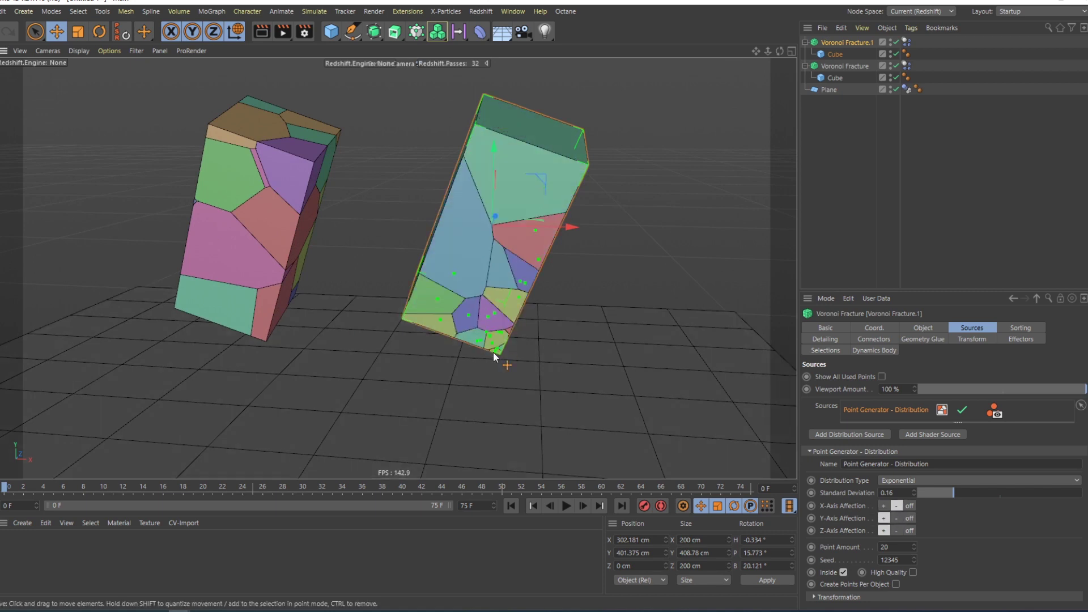
# Examine the duplicate's fracture pattern around its lower impact corner from several angles
pyautogui.keyDown('alt'); pyautogui.moveTo(495, 331); pyautogui.dragTo(384, 311); pyautogui.keyUp('alt')
pyautogui.scroll(3, 518, 328)
pyautogui.keyDown('alt'); pyautogui.moveTo(532, 317); pyautogui.dragTo(485, 329); pyautogui.keyUp('alt')
pyautogui.scroll(-3, 513, 326)
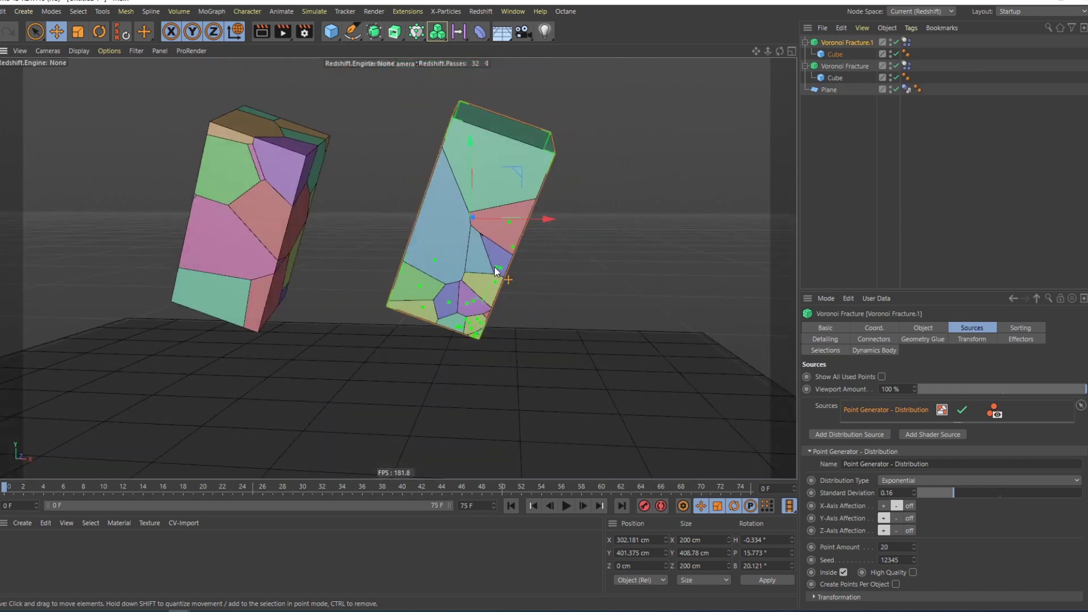
pyautogui.scroll(3, 488, 289)
pyautogui.moveTo(501, 290)
pyautogui.keyDown('alt'); pyautogui.mouseDown()
pyautogui.moveTo(562, 277)
pyautogui.moveTo(438, 294)
pyautogui.moveTo(491, 374)
pyautogui.moveTo(495, 311)
pyautogui.moveTo(470, 282)
pyautogui.moveTo(506, 278)
pyautogui.mouseUp(); pyautogui.keyUp('alt')
pyautogui.scroll(-3, 498, 289)
# Play the falling simulation several times to check which corner of each coloured block hits the plane, and rewind to frame 0
pyautogui.press('F8')
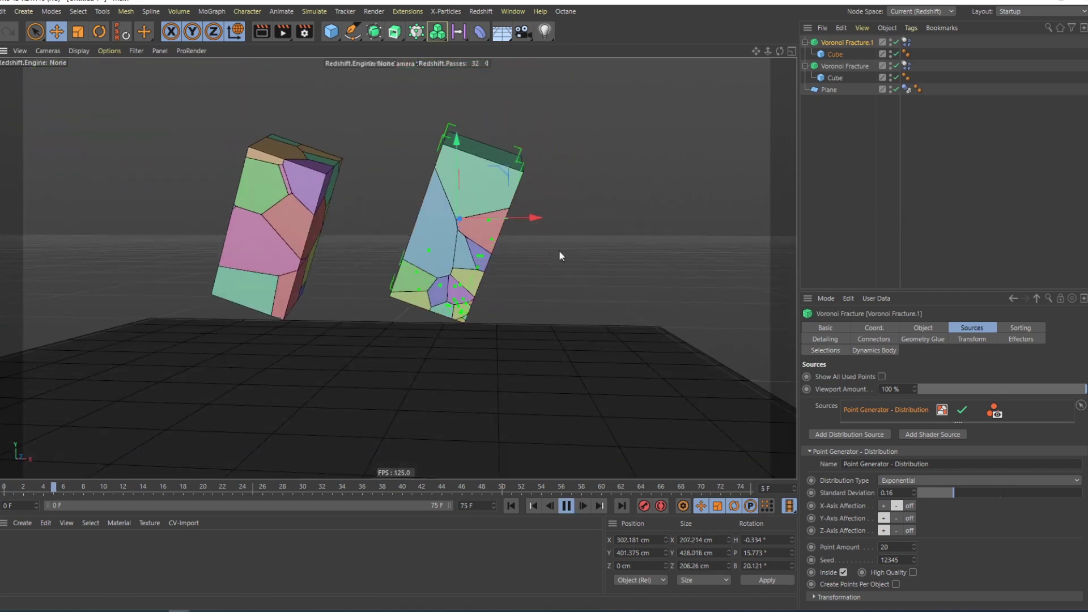
pyautogui.hotkey('shift', 'f')
pyautogui.press('F8')
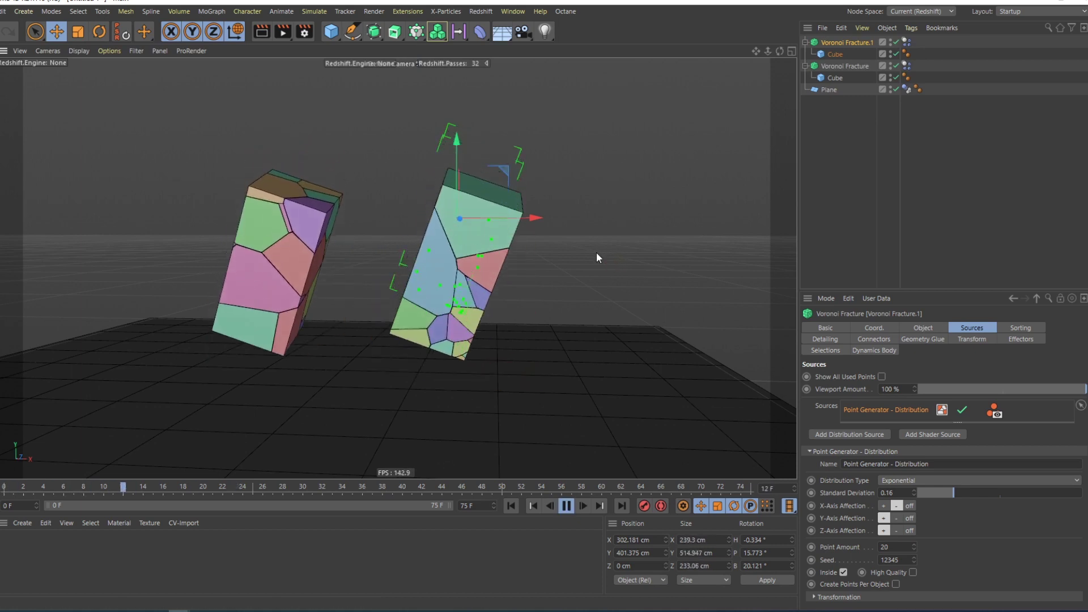
pyautogui.press('F8')
pyautogui.press('g')
pyautogui.hotkey('shift', 'f')
pyautogui.press('F8')
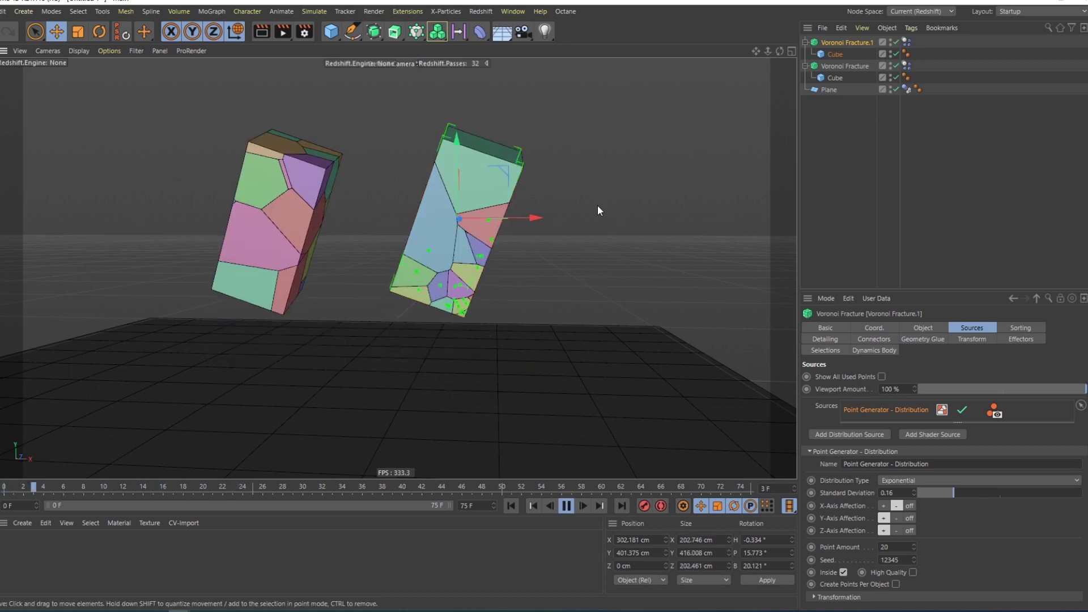
pyautogui.press('F8')
pyautogui.hotkey('shift', 'f')
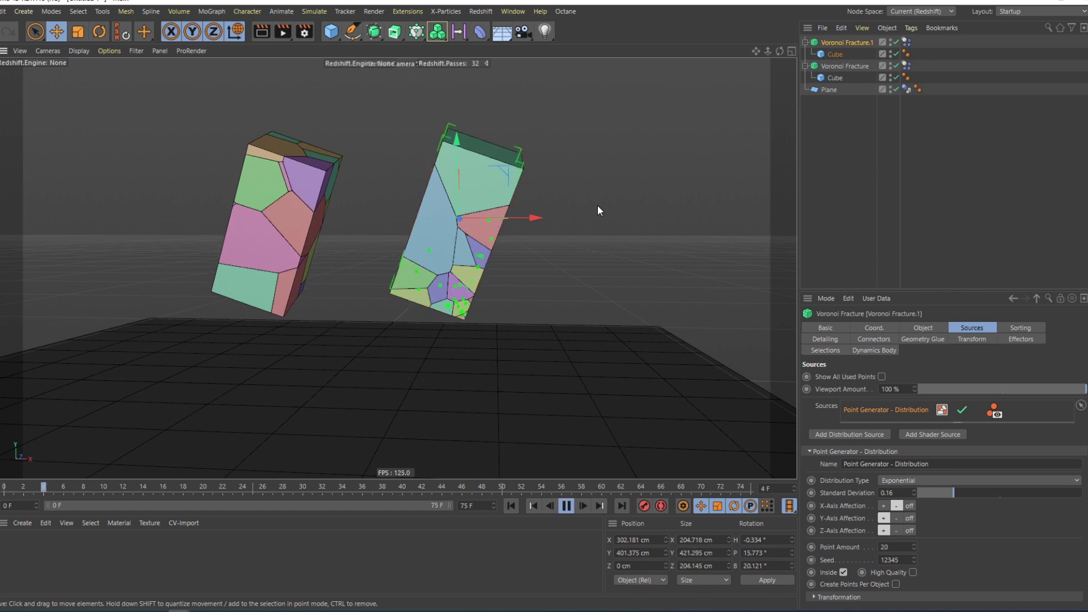
pyautogui.hotkey('shift', 'f')
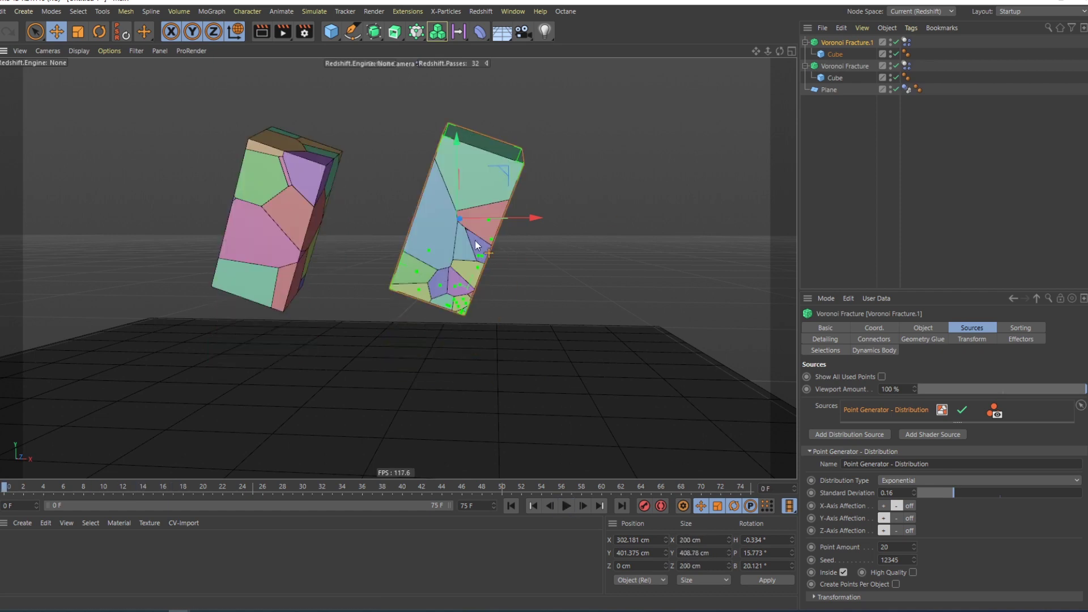
# Switch the viewport display to Gouraud Shading without lines
pyautogui.scroll(-3, 462, 248)
pyautogui.moveTo(462, 248)
pyautogui.keyDown('alt'); pyautogui.mouseDown()
pyautogui.moveTo(470, 280)
pyautogui.moveTo(481, 230)
pyautogui.moveTo(447, 241)
pyautogui.mouseUp(); pyautogui.keyUp('alt')
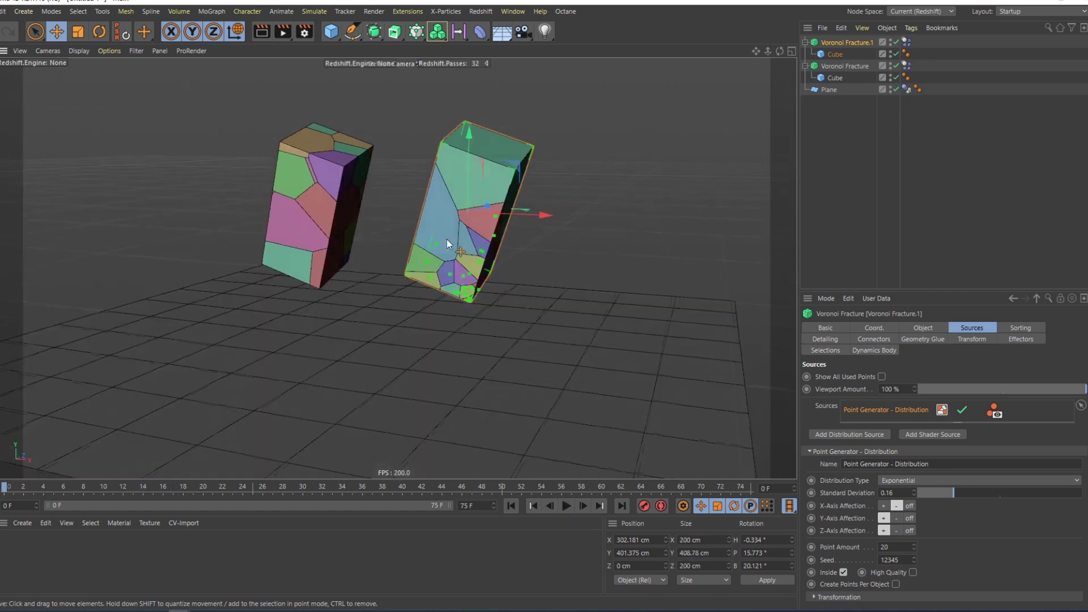
pyautogui.click(577, 201)
pyautogui.click(504, 225)
pyautogui.press('n')
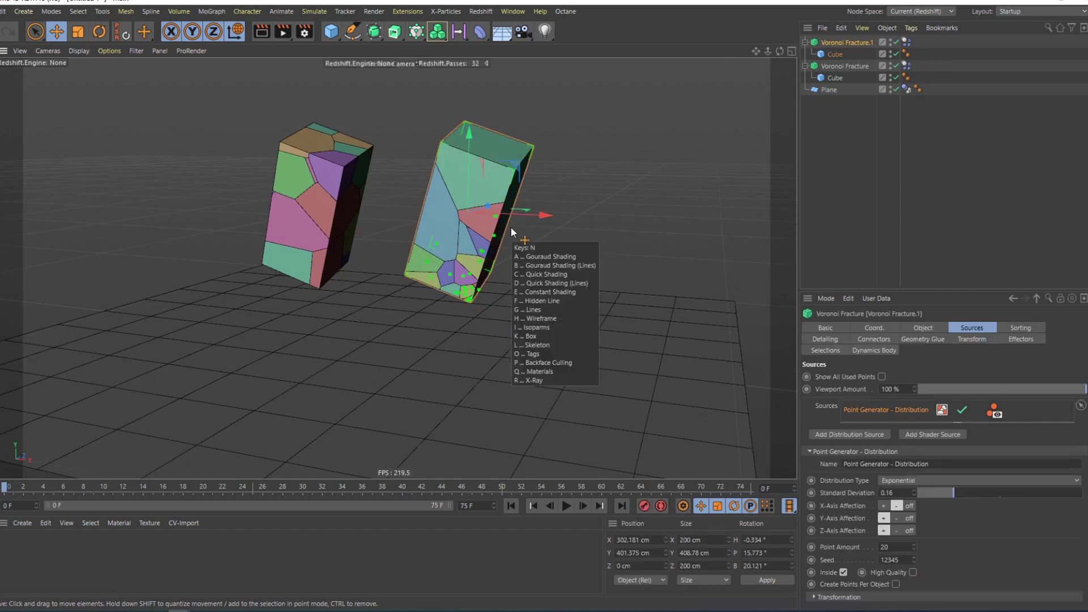
pyautogui.press('a')
pyautogui.press('n')
pyautogui.press('b')
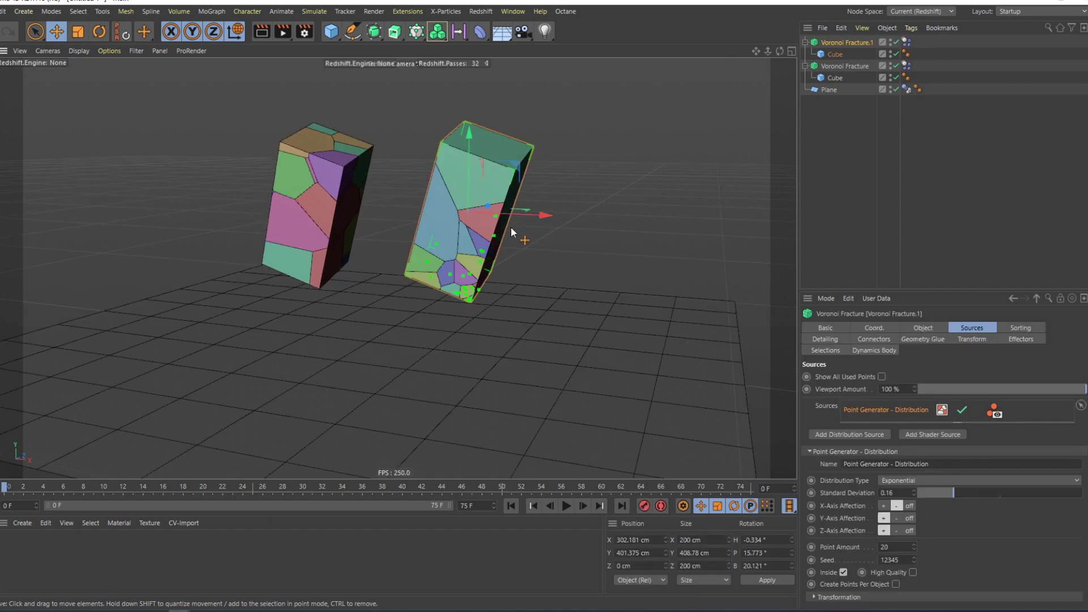
pyautogui.press('n')
pyautogui.press('a')
# Turn off Colorize Fragments for both Voronoi Fracture objects together
pyautogui.click(845, 65)
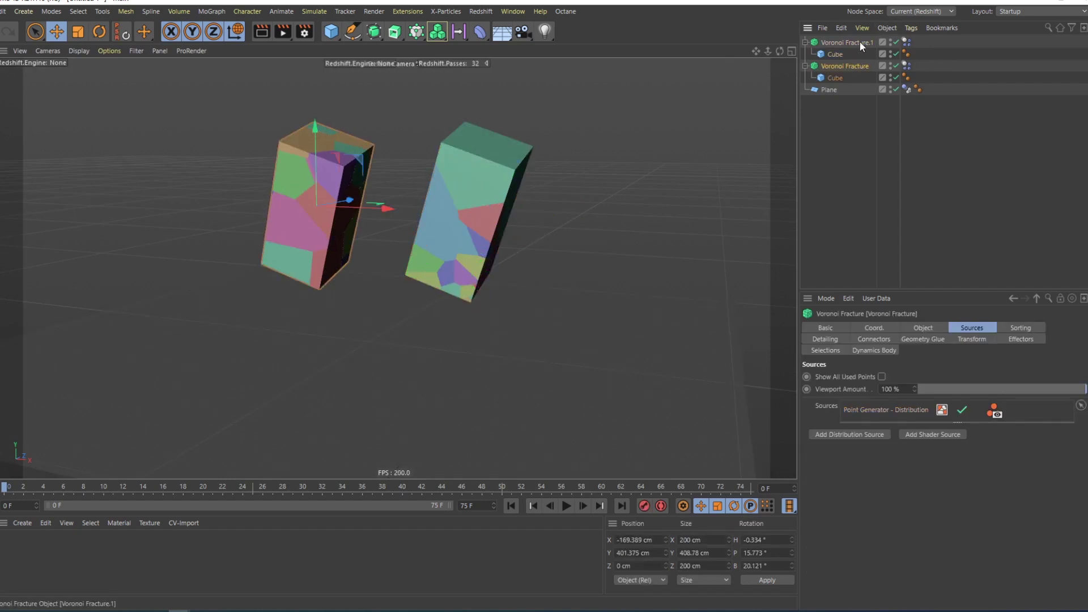
pyautogui.keyDown('ctrl'); pyautogui.click(860, 42); pyautogui.keyUp('ctrl')
pyautogui.click(913, 328)
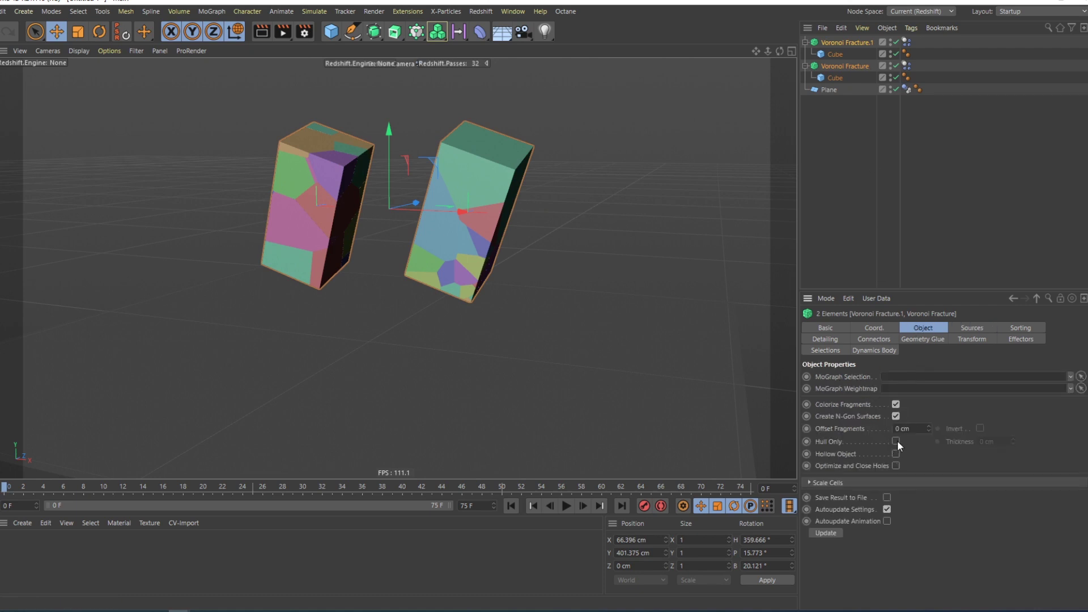
pyautogui.click(897, 404)
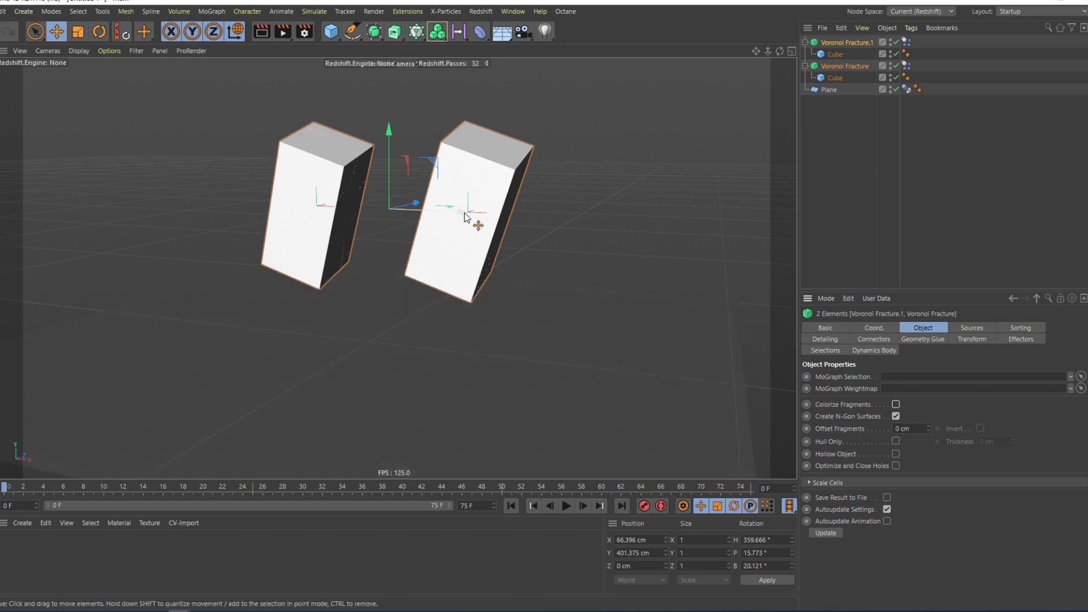
# Play the simulation repeatedly up to the impact, view how both uncoloured blocks break, and rewind to frame 0
pyautogui.keyDown('alt'); pyautogui.moveTo(447, 250); pyautogui.dragTo(550, 220); pyautogui.keyUp('alt')
pyautogui.press('F8')
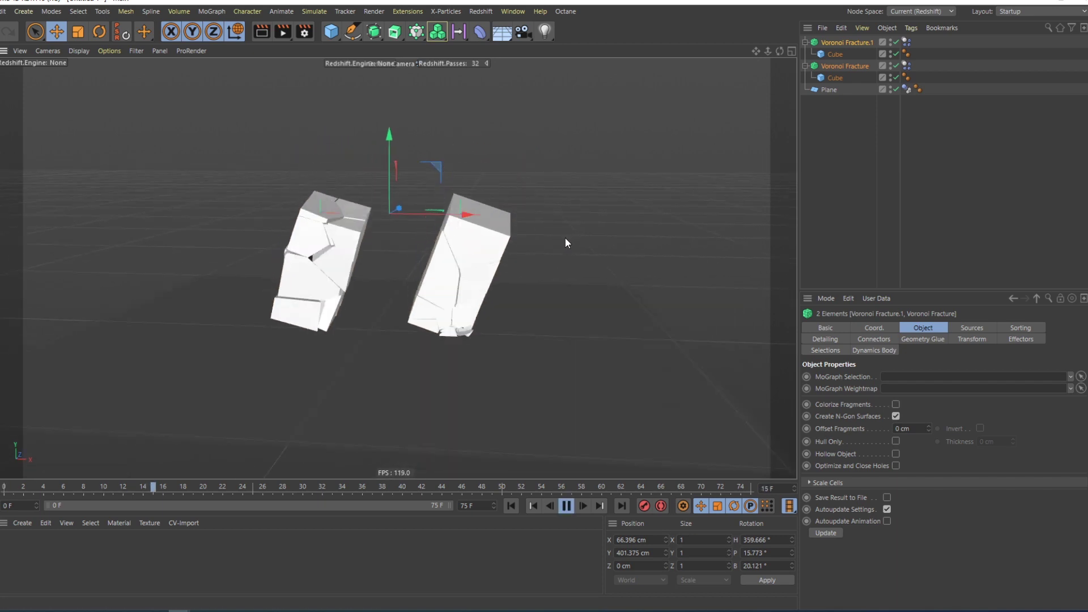
pyautogui.press('F8')
pyautogui.hotkey('shift', 'f')
pyautogui.press('F8')
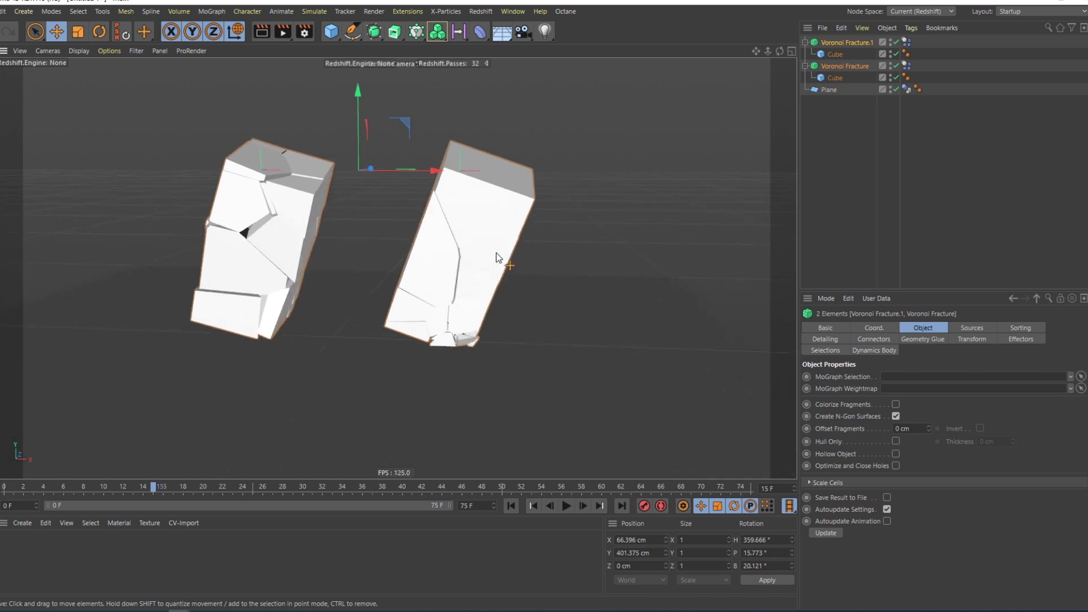
pyautogui.hotkey('shift', 'f')
pyautogui.press('F8')
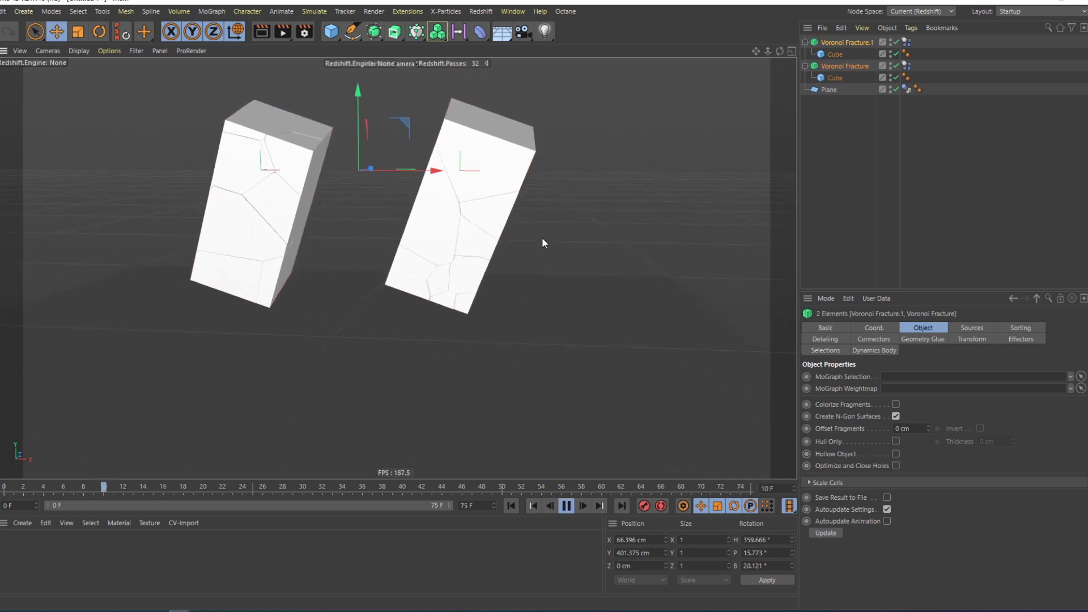
pyautogui.press('F8')
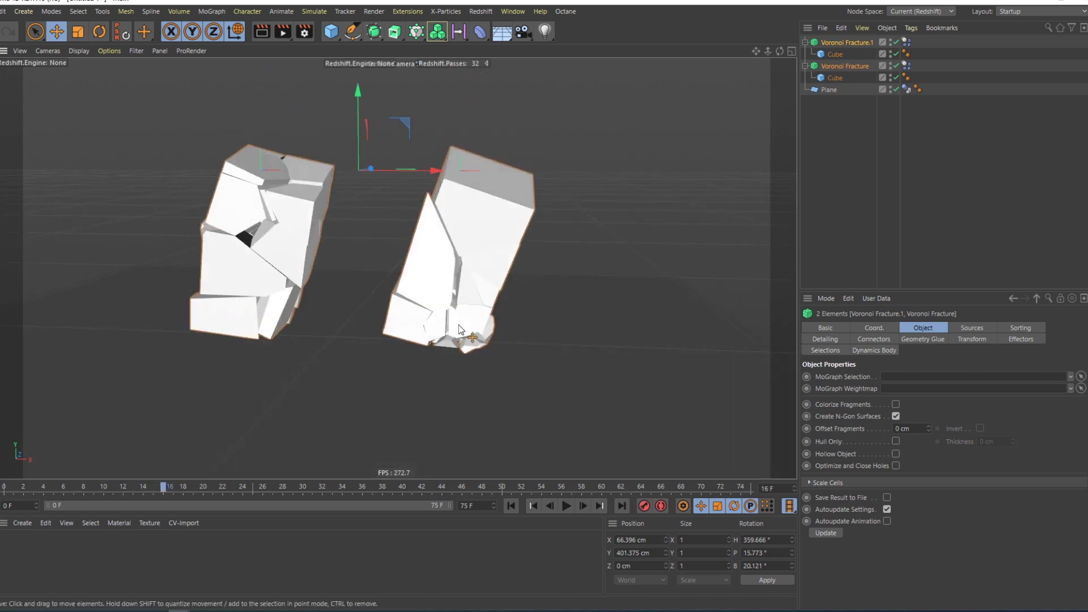
pyautogui.hotkey('shift', 'f')
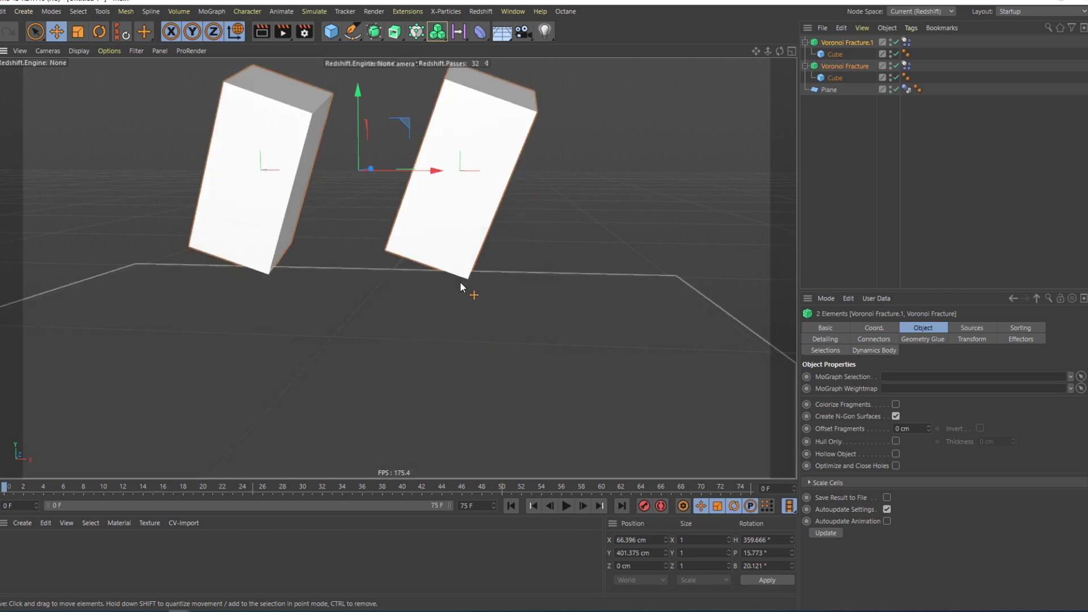
# Replay the fall and step frame by frame around frames 16 and 17 to compare the two blocks' fragments, and rewind
pyautogui.press('F8')
pyautogui.press('F8')
pyautogui.press('g')
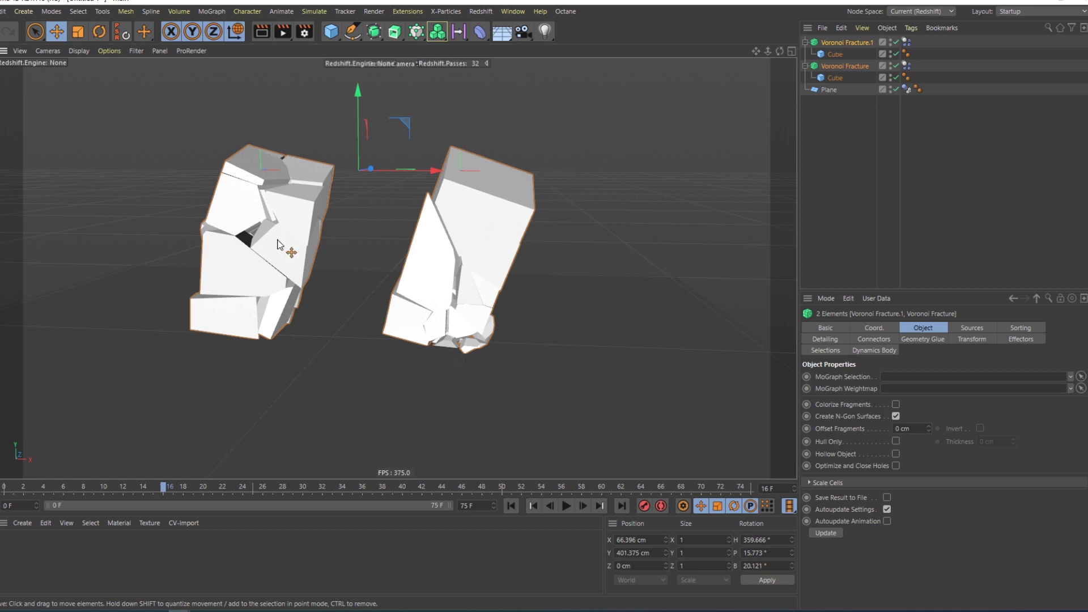
pyautogui.hotkey('shift', 'f')
pyautogui.press('F8')
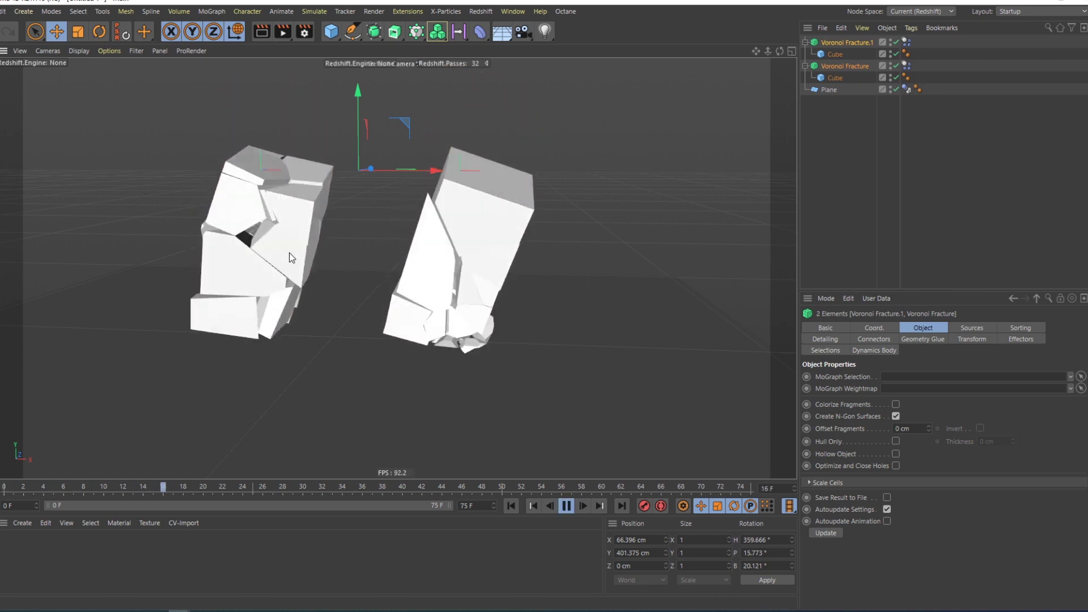
pyautogui.press('F8')
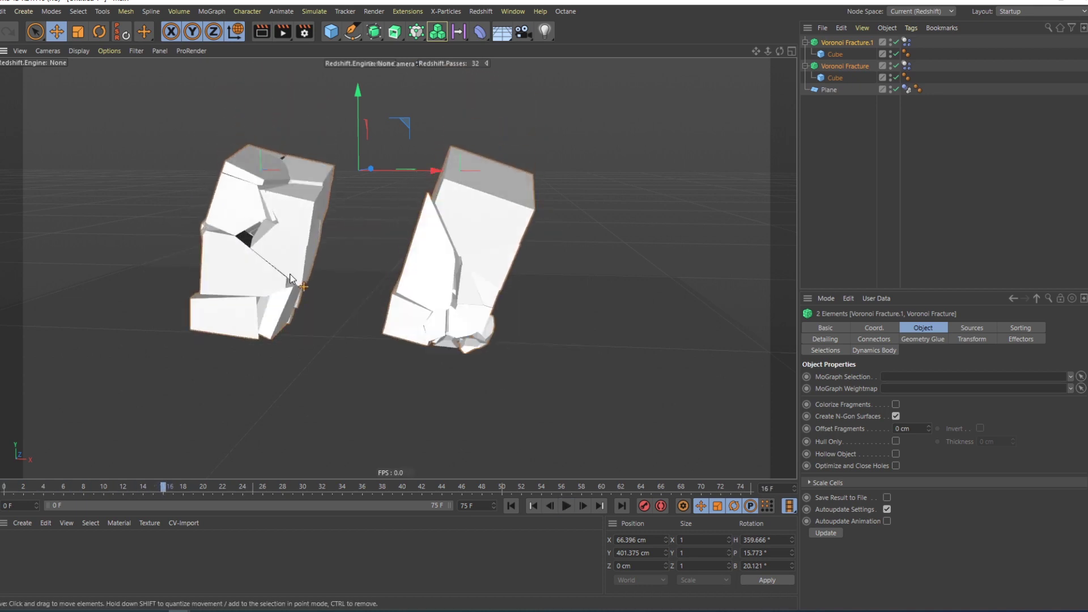
pyautogui.press('g')
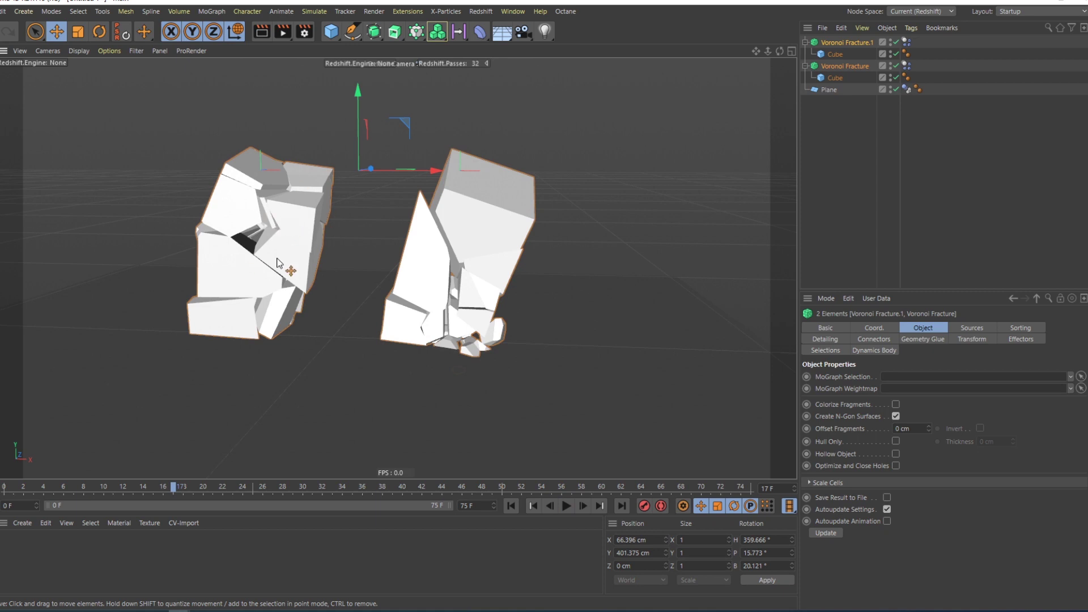
pyautogui.hotkey('shift', 'f')
pyautogui.press('F8')
pyautogui.press('F8')
pyautogui.hotkey('shift', 'f')
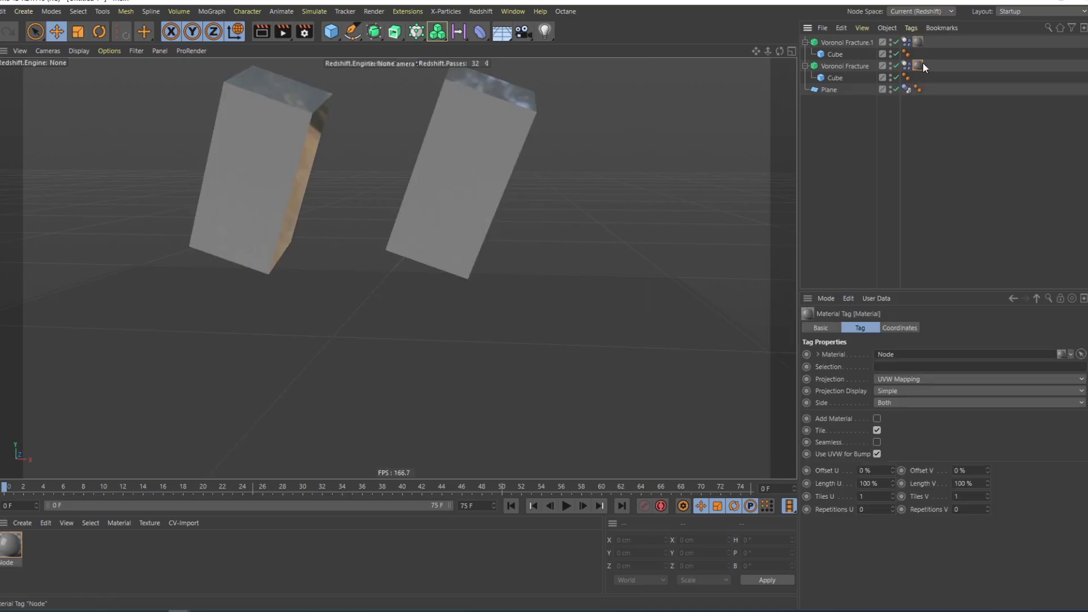
# Enable the Inside Faces selection on Voronoi Fracture.1 and on Voronoi Fracture
pyautogui.click(831, 131)
pyautogui.keyDown('alt'); pyautogui.moveTo(446, 220); pyautogui.dragTo(480, 247, button='middle'); pyautogui.keyUp('alt')
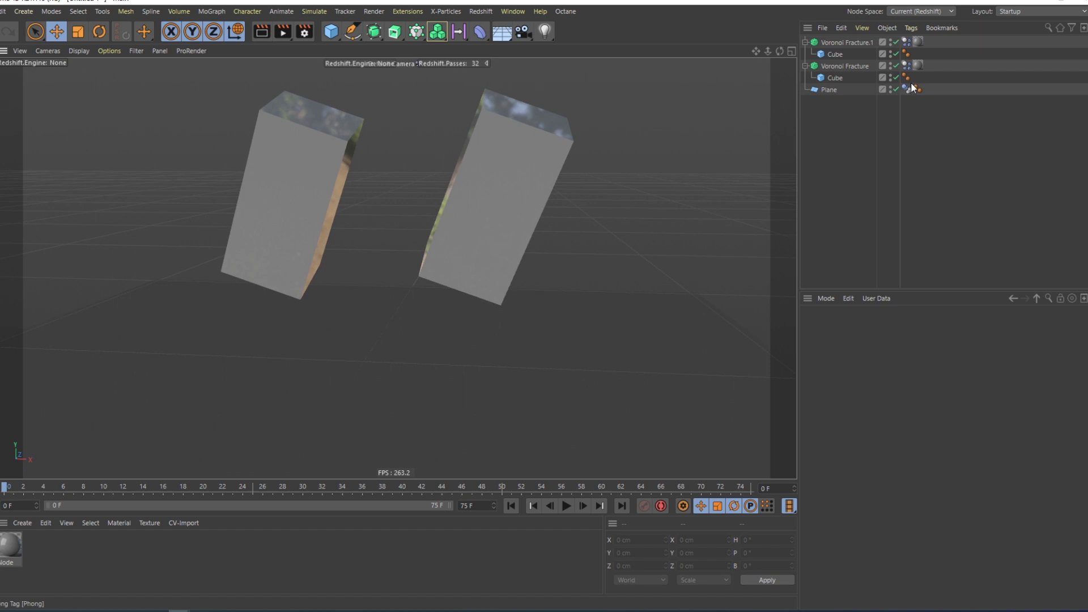
pyautogui.click(918, 42)
pyautogui.click(835, 42)
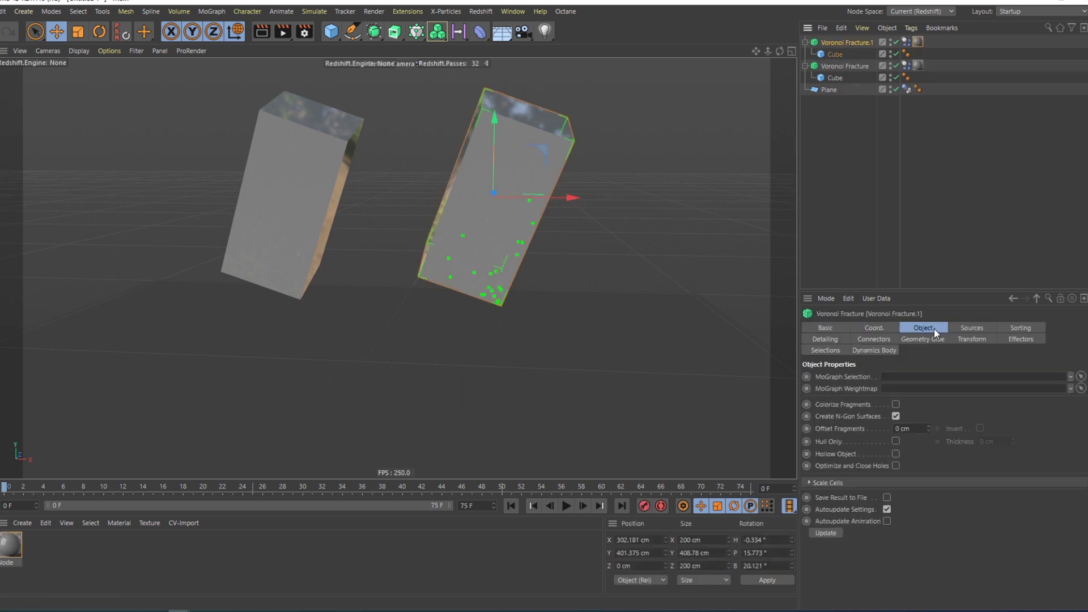
pyautogui.click(972, 328)
pyautogui.click(826, 350)
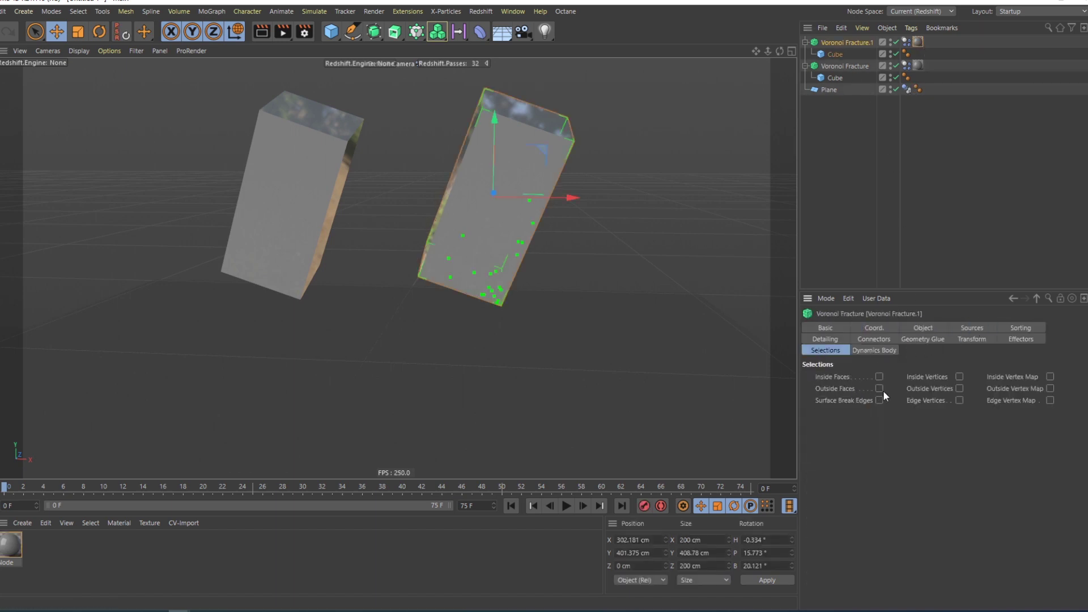
pyautogui.click(879, 377)
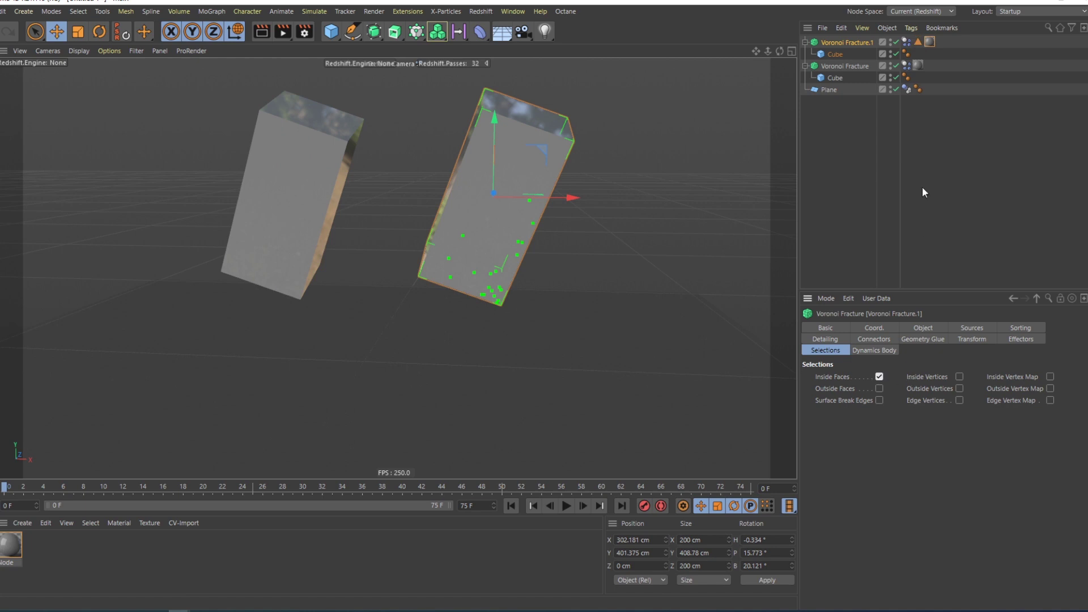
pyautogui.click(853, 66)
pyautogui.click(879, 376)
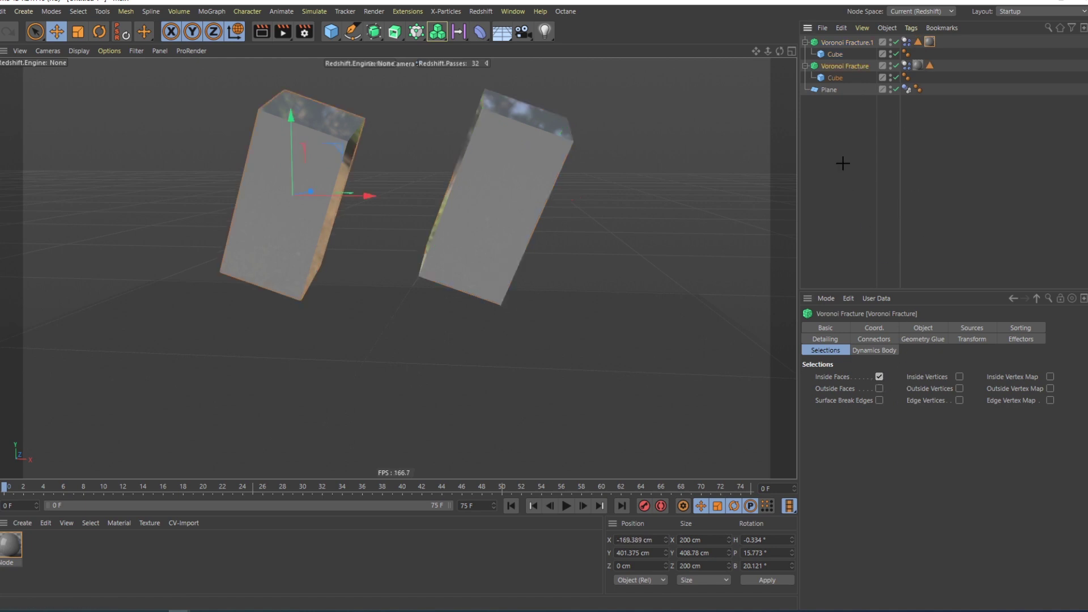
# Place the original Voronoi Fracture's material tag after its selection tag and duplicate the Node material
pyautogui.click(843, 164)
pyautogui.moveTo(943, 65); pyautogui.dragTo(941, 66)
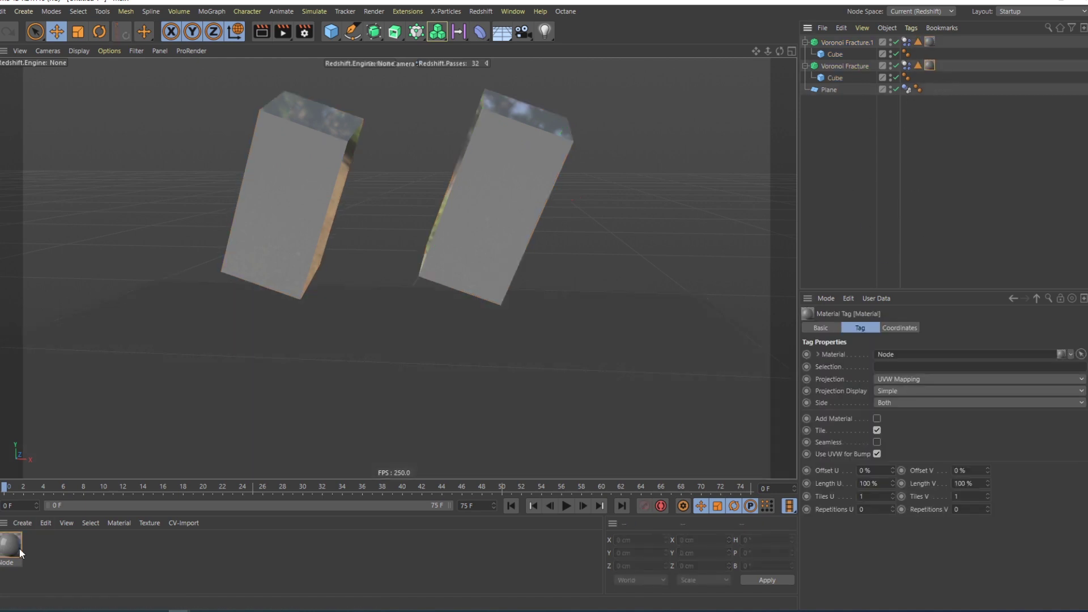
pyautogui.keyDown('ctrl'); pyautogui.moveTo(18, 549); pyautogui.dragTo(50, 556); pyautogui.keyUp('ctrl')
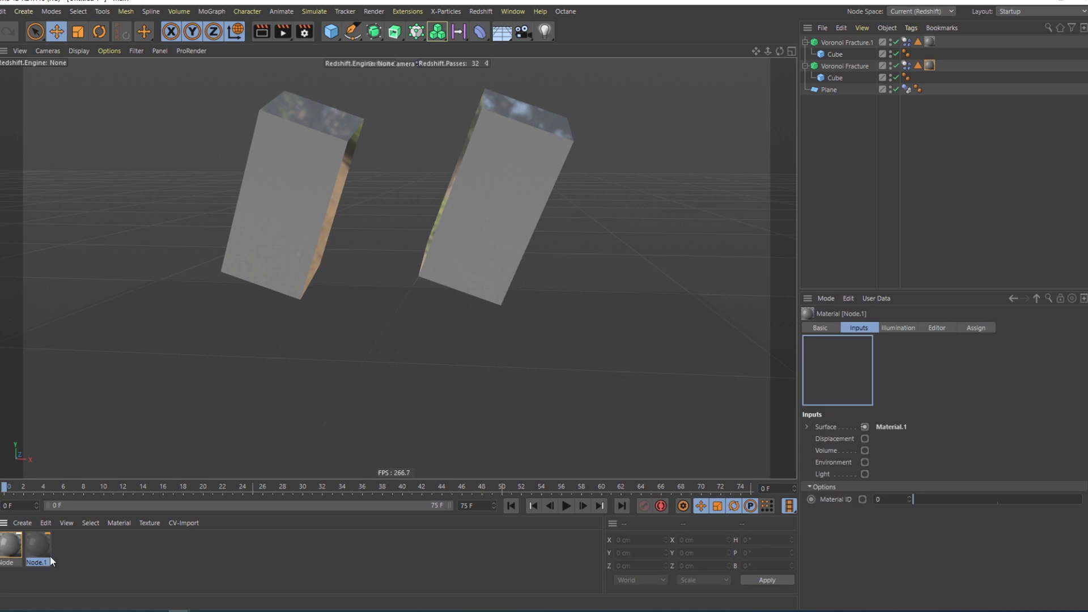
# Set the Node.1 material's diffuse color to yellow with hue 50°, saturation 100% and value 89%
pyautogui.click(819, 430)
pyautogui.click(895, 501)
pyautogui.click(855, 500)
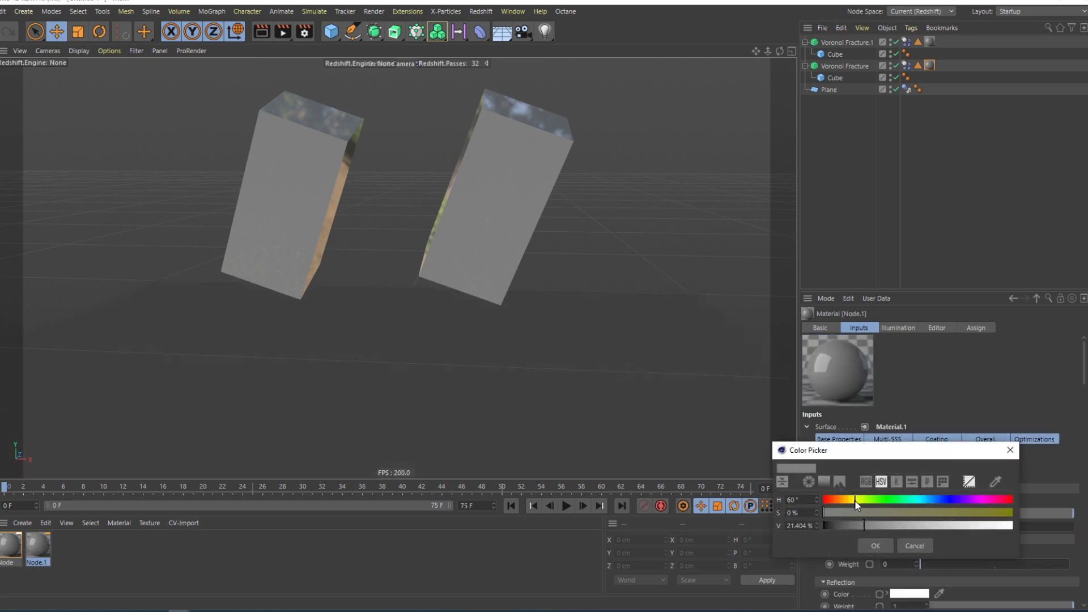
pyautogui.moveTo(972, 514); pyautogui.dragTo(1013, 516)
pyautogui.click(992, 525)
pyautogui.moveTo(854, 499); pyautogui.dragTo(850, 497)
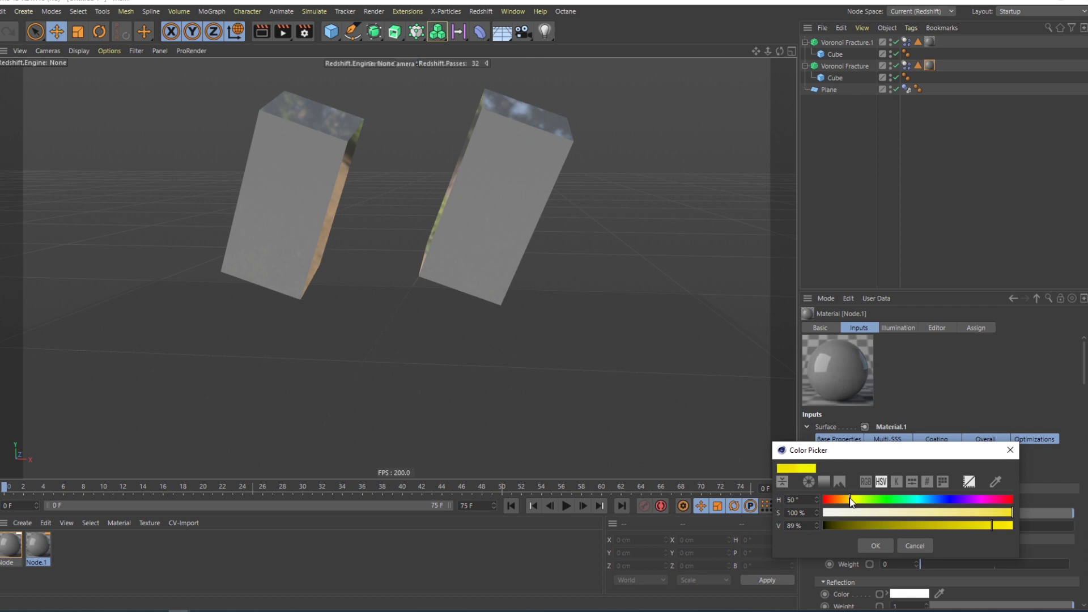
pyautogui.click(879, 547)
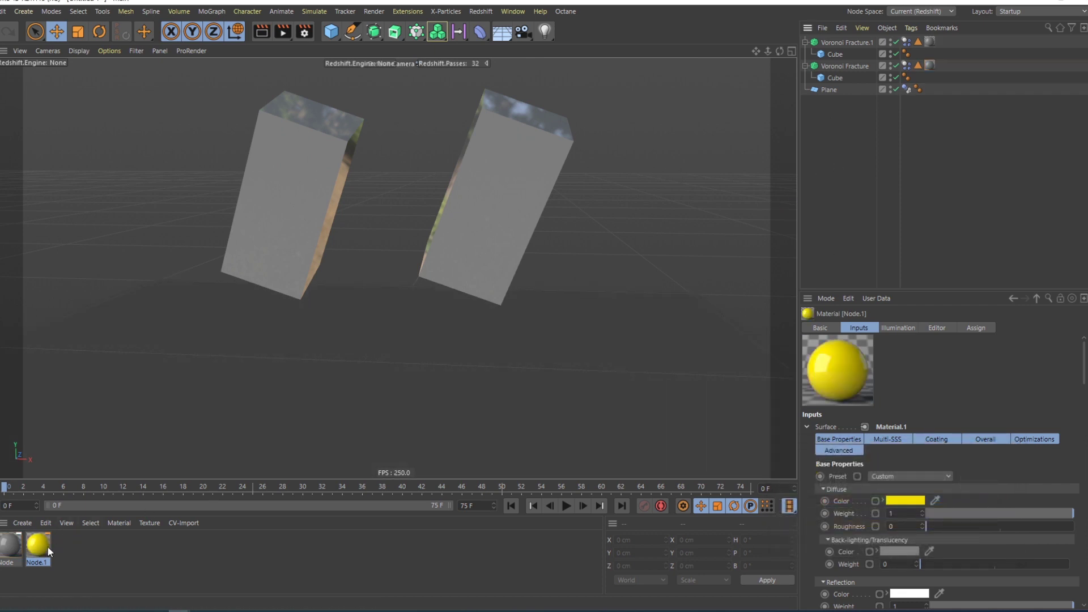
# Apply the yellow Node.1 material to Voronoi Fracture.1, restrict it to the Inside Faces selection, and copy that material tag to Voronoi Fracture
pyautogui.moveTo(42, 554); pyautogui.dragTo(847, 43)
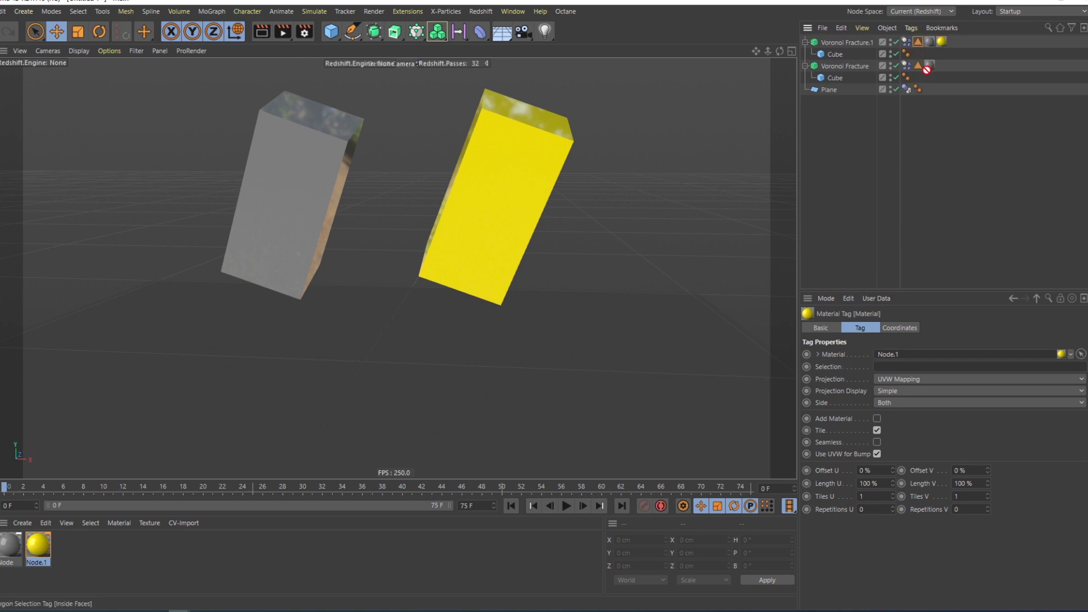
pyautogui.moveTo(918, 65); pyautogui.dragTo(914, 367)
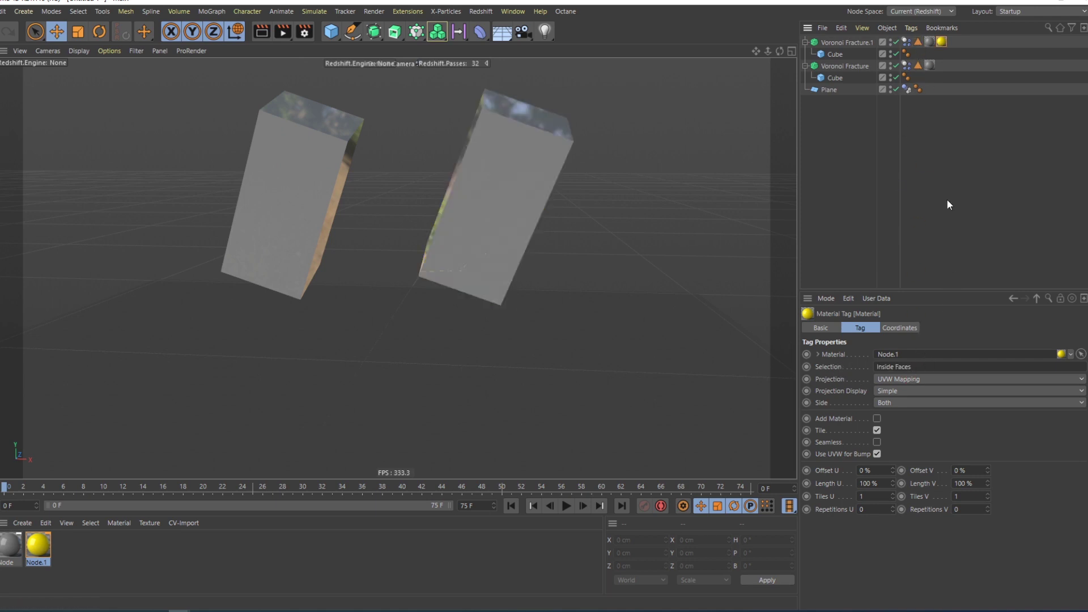
pyautogui.keyDown('ctrl'); pyautogui.moveTo(941, 42); pyautogui.dragTo(910, 369); pyautogui.keyUp('ctrl')
pyautogui.click(920, 66)
pyautogui.click(943, 65)
pyautogui.click(866, 166)
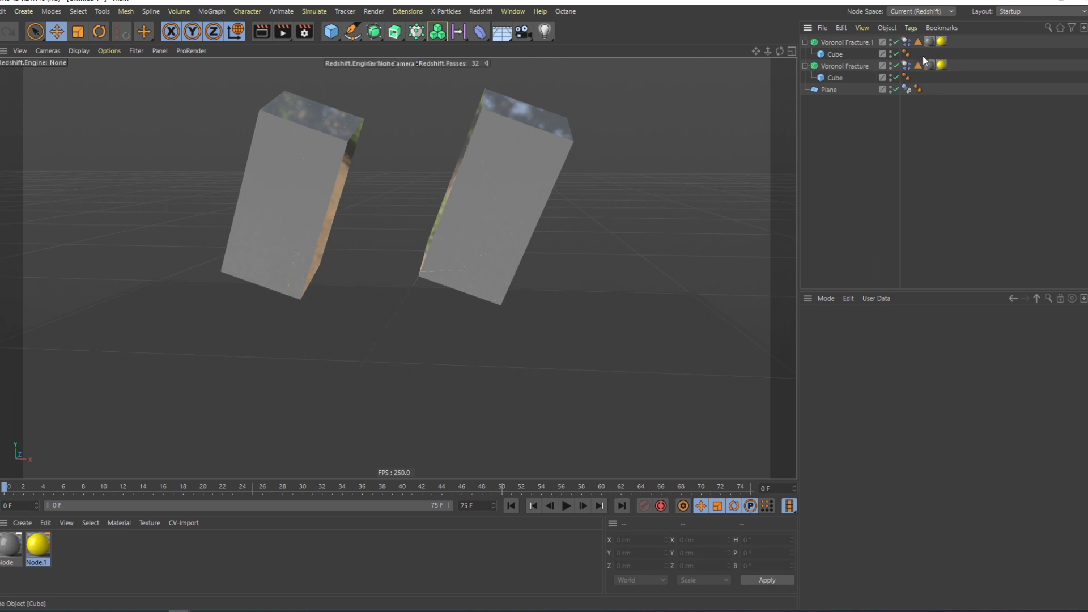
# Play the fall to the impact, advance to frame 17, and examine the inside faces of both blocks' fragments from several angles
pyautogui.press('F8')
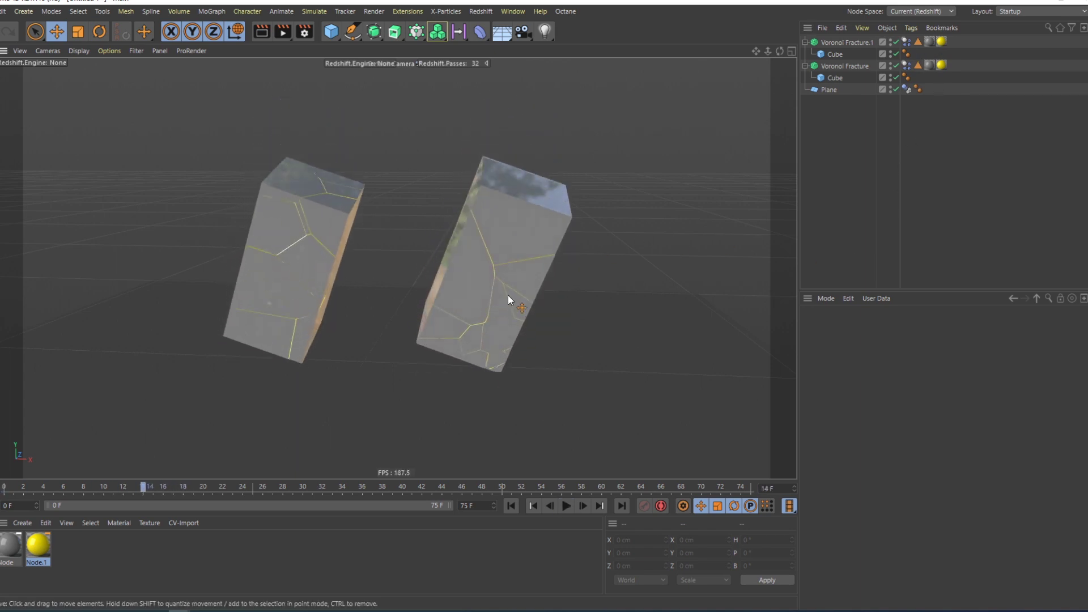
pyautogui.keyDown('alt'); pyautogui.moveTo(485, 310); pyautogui.dragTo(486, 311); pyautogui.keyUp('alt')
pyautogui.keyDown('alt'); pyautogui.moveTo(487, 311); pyautogui.dragTo(525, 264, button='right'); pyautogui.keyUp('alt')
pyautogui.keyDown('alt'); pyautogui.moveTo(512, 301); pyautogui.dragTo(448, 297); pyautogui.keyUp('alt')
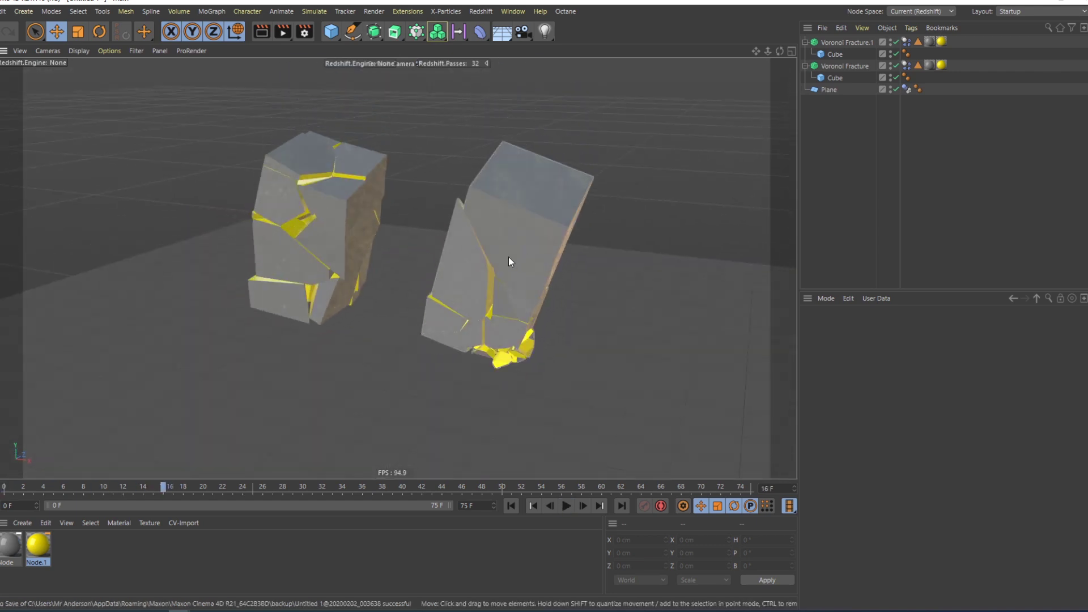
pyautogui.press('g')
pyautogui.keyDown('alt'); pyautogui.moveTo(479, 258); pyautogui.dragTo(469, 301, button='right'); pyautogui.keyUp('alt')
pyautogui.keyDown('alt'); pyautogui.moveTo(468, 301); pyautogui.dragTo(537, 270); pyautogui.keyUp('alt')
pyautogui.scroll(-3, 505, 253)
pyautogui.scroll(5, 508, 263)
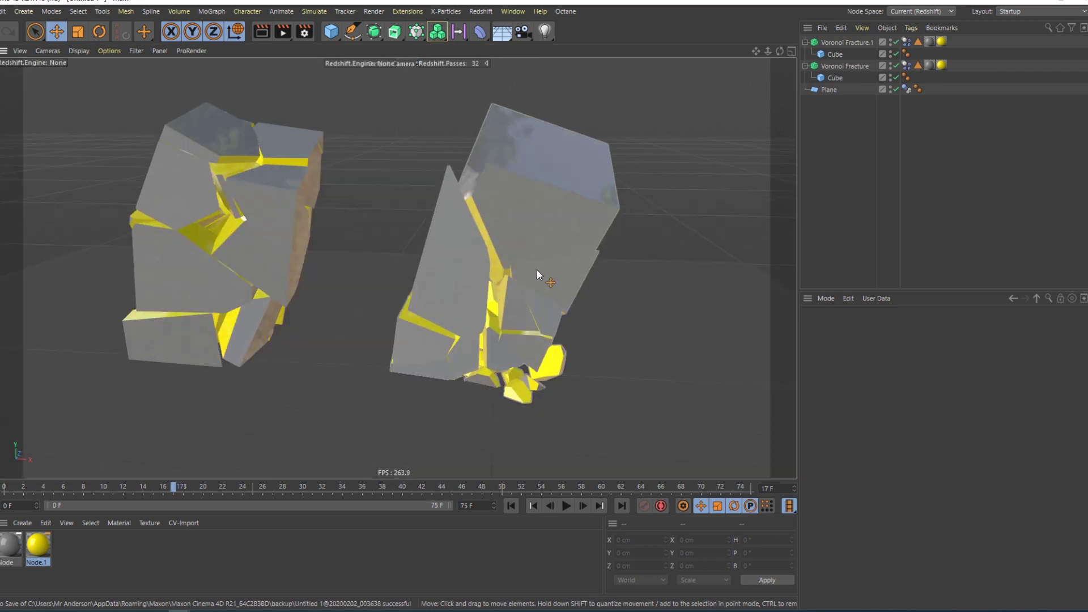
pyautogui.keyDown('alt'); pyautogui.moveTo(526, 266); pyautogui.dragTo(547, 256); pyautogui.keyUp('alt')
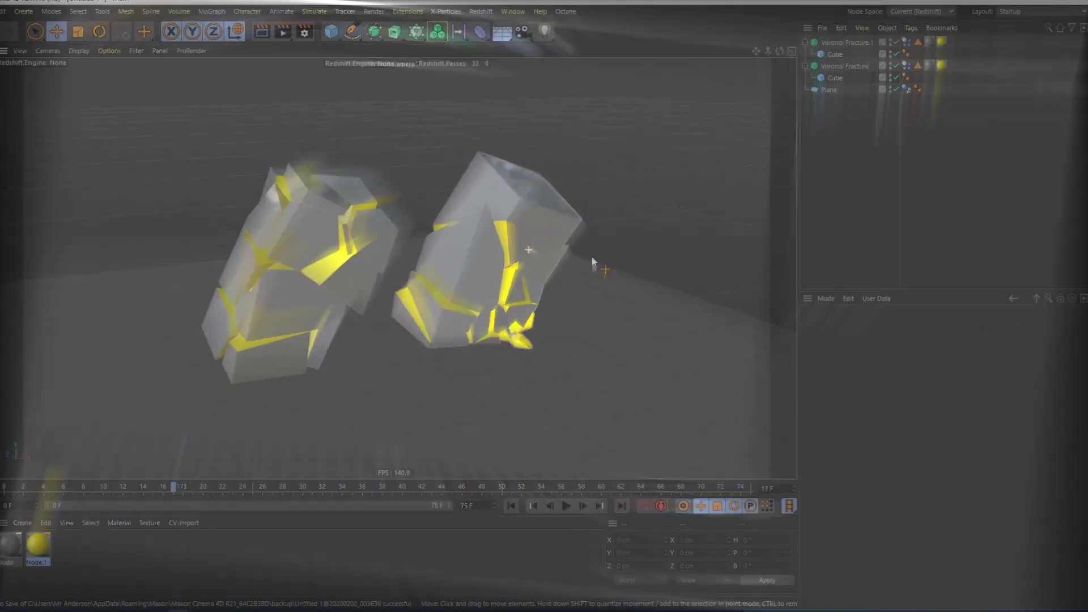